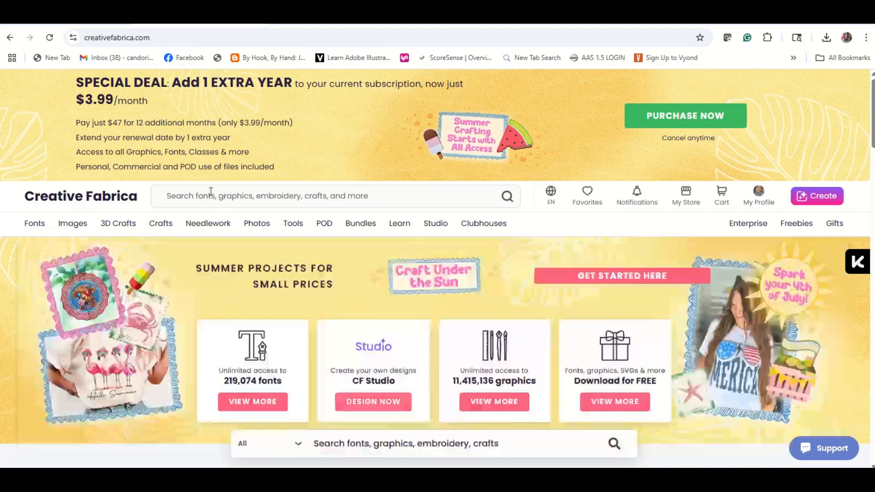
Step: Search Creative Fabrica for "baby bib" and browse the resulting designs
left_click(211, 192)
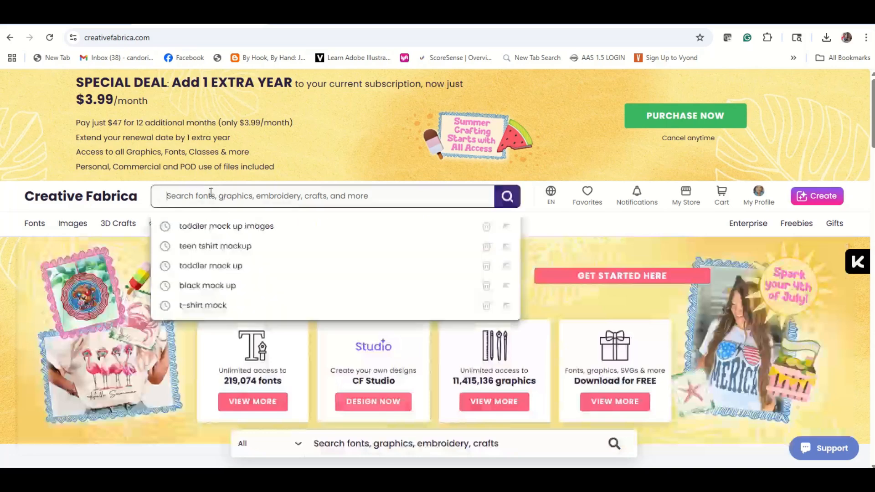
type("b")
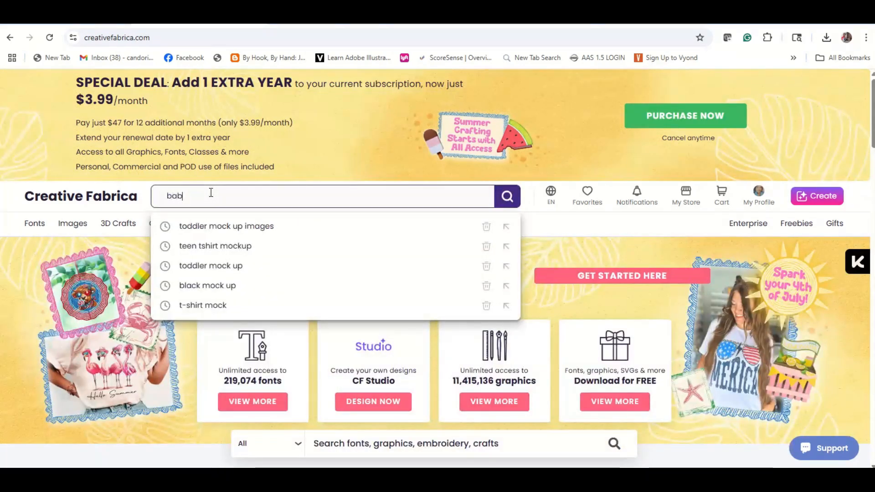
type("oby bib")
key("Return")
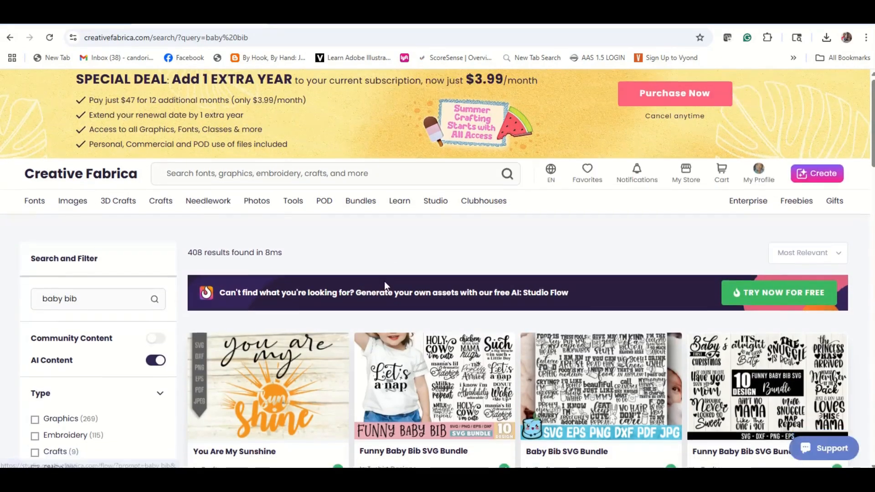
scroll(385, 281, "down", 8)
scroll(382, 333, "down", 6)
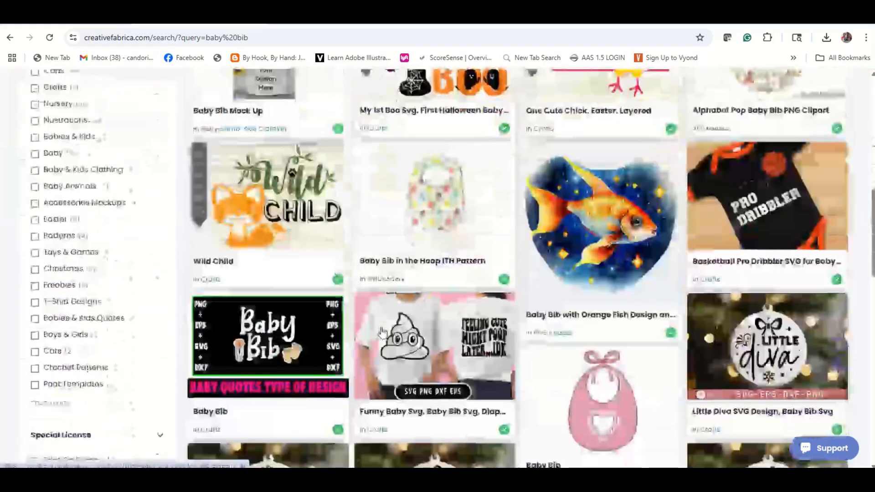
scroll(385, 340, "down", 6)
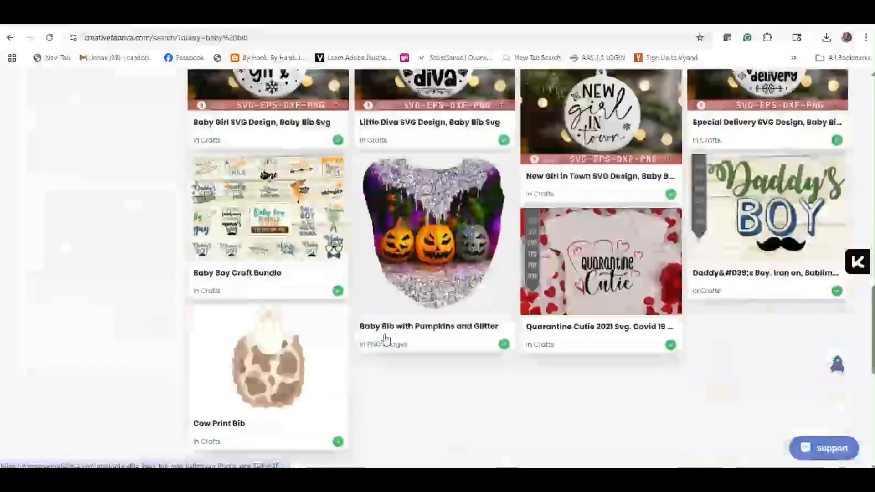
scroll(385, 337, "down", 5)
scroll(383, 337, "up", 5)
scroll(384, 337, "up", 20)
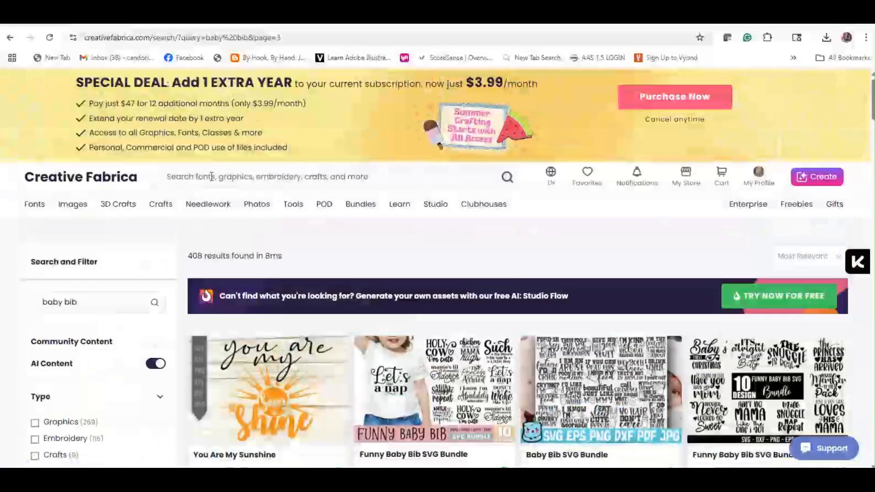
Step: Search the site for "baby bib mock up"
left_click(211, 178)
type("ba")
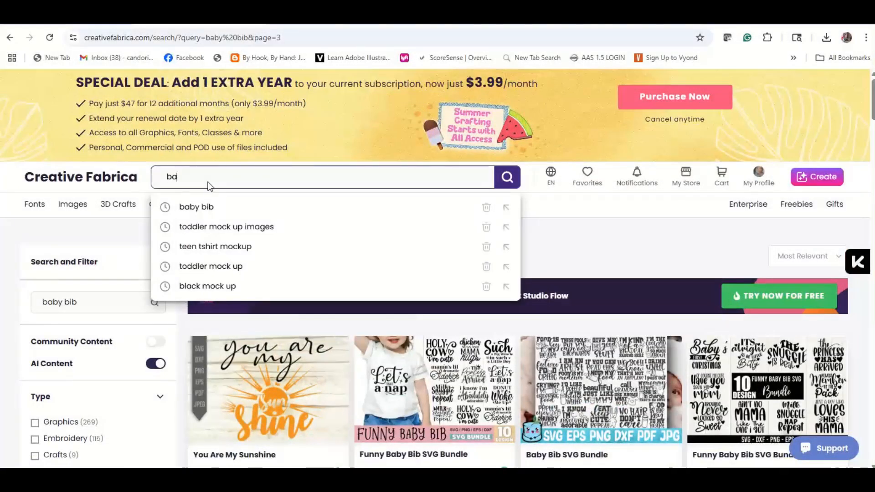
type("by bib ")
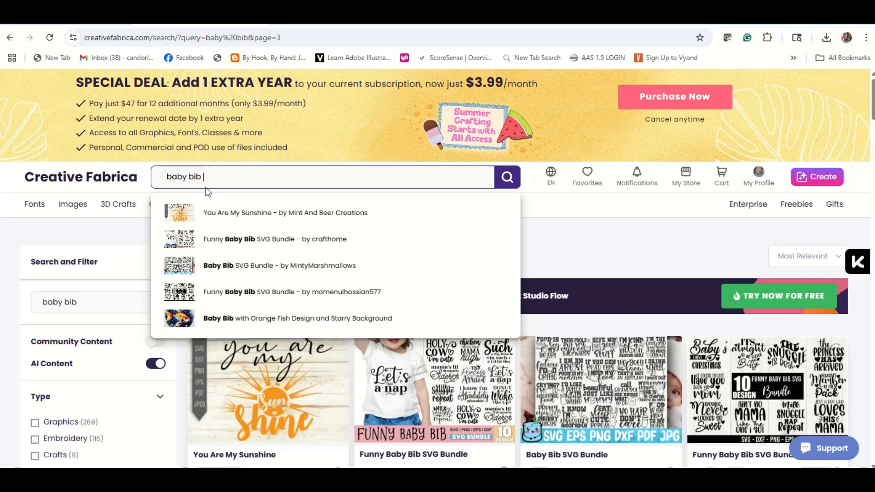
type("mock up")
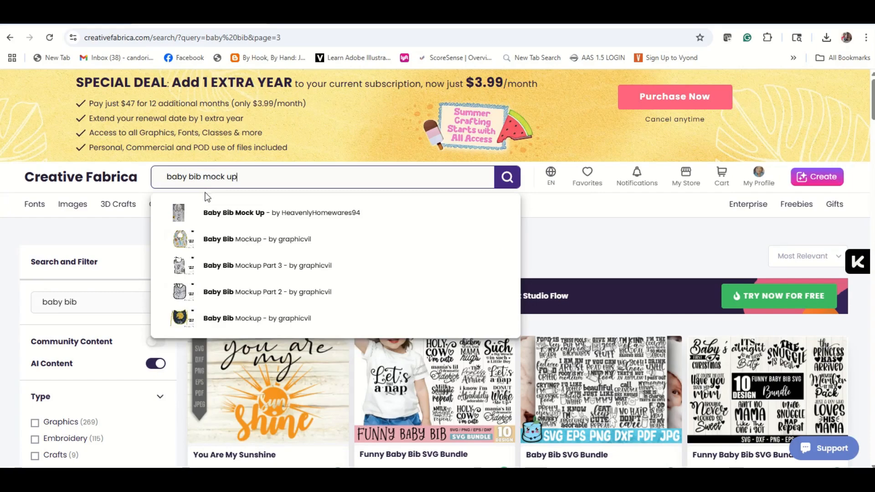
key("Return")
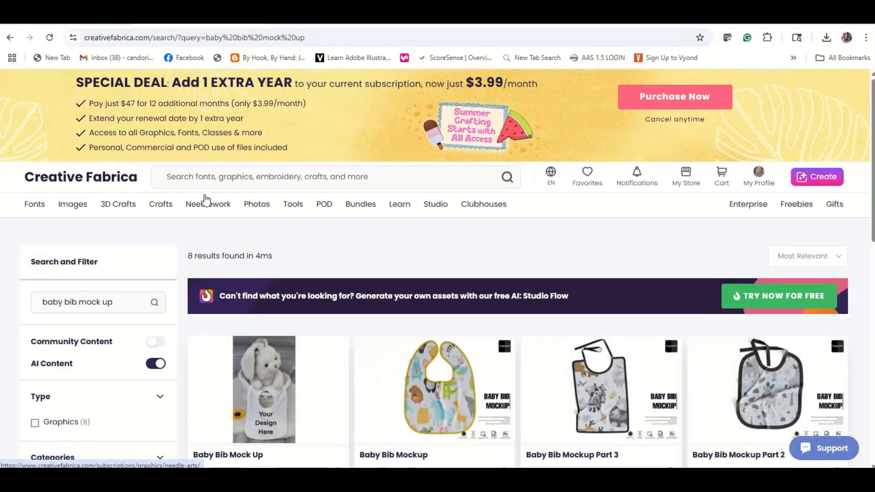
Step: Examine the baby bib mockup results for a blank bib image suitable for displaying a design
mouse_move(205, 200)
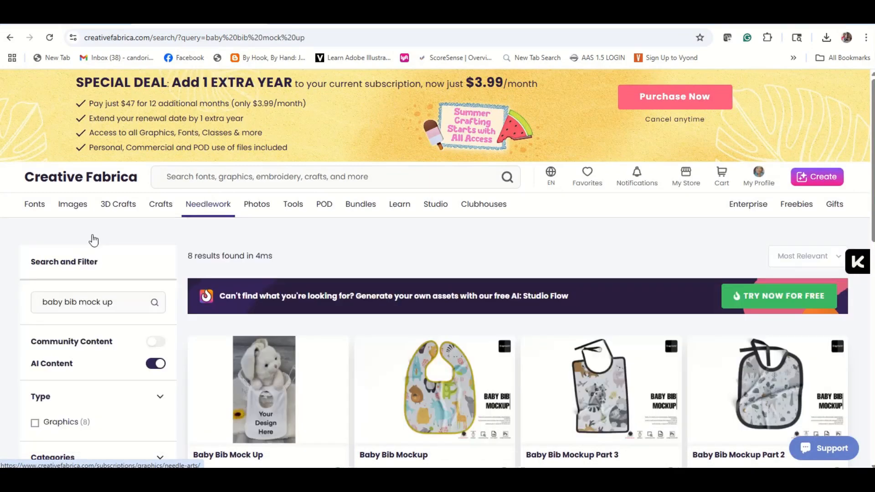
scroll(491, 313, "down", 3)
scroll(496, 323, "down", 3)
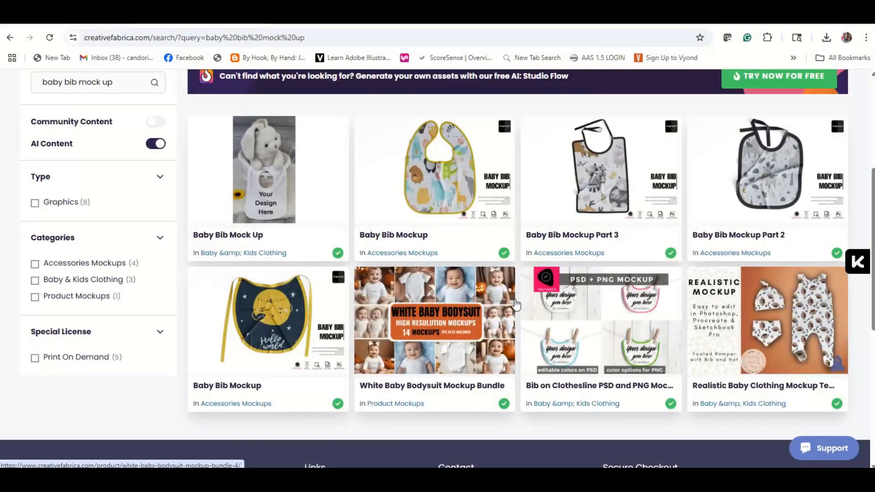
scroll(515, 305, "down", 2)
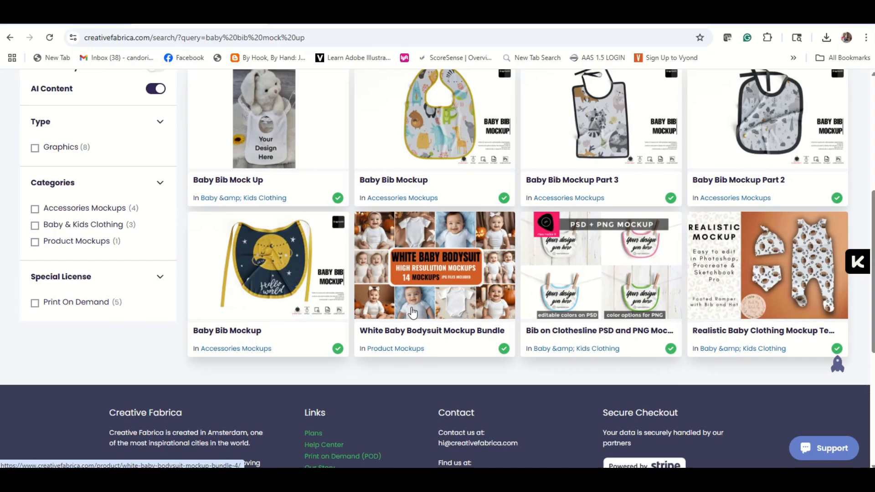
scroll(401, 278, "down", 3)
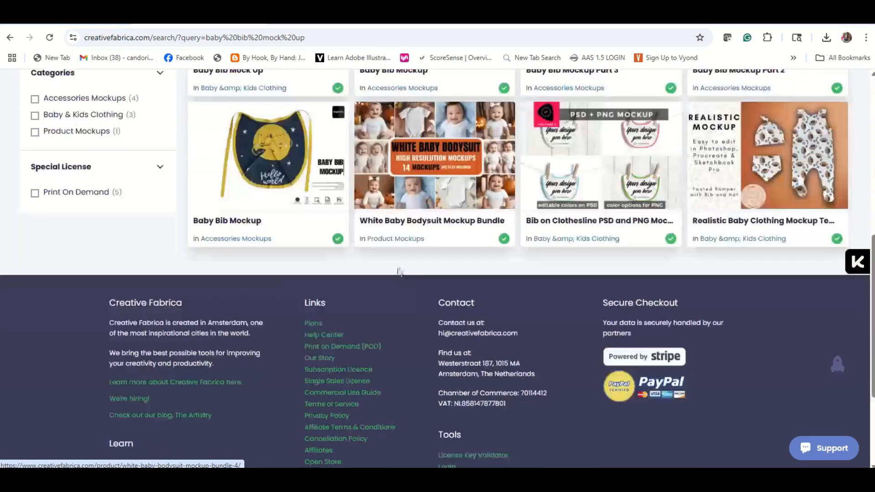
scroll(401, 271, "up", 8)
scroll(404, 273, "down", 3)
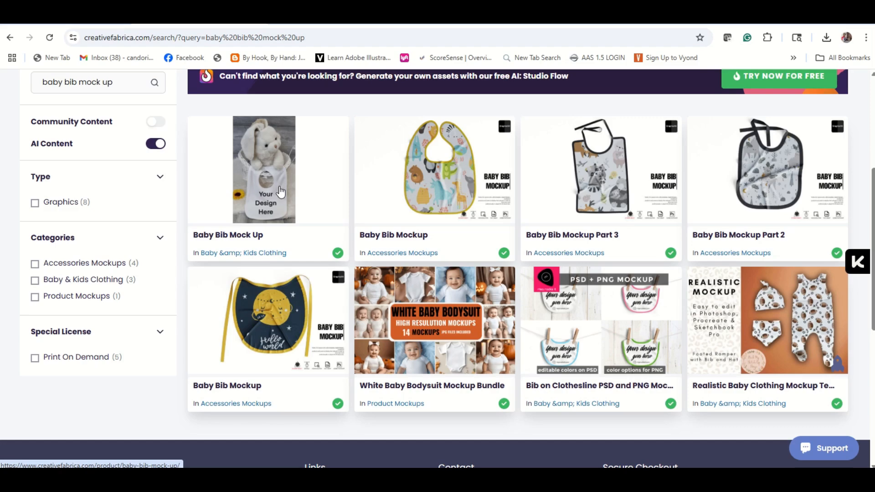
scroll(280, 192, "down", 4)
scroll(319, 182, "up", 8)
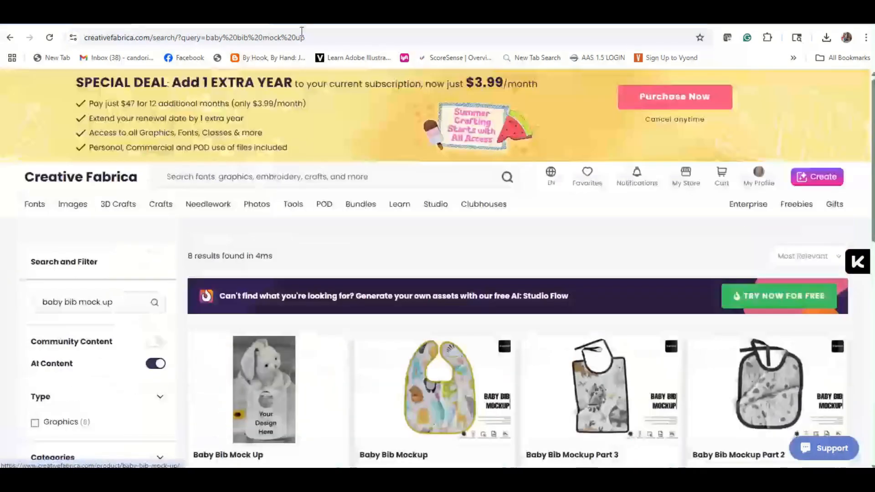
Step: Broaden the site search to "baby mock up"
left_click(333, 178)
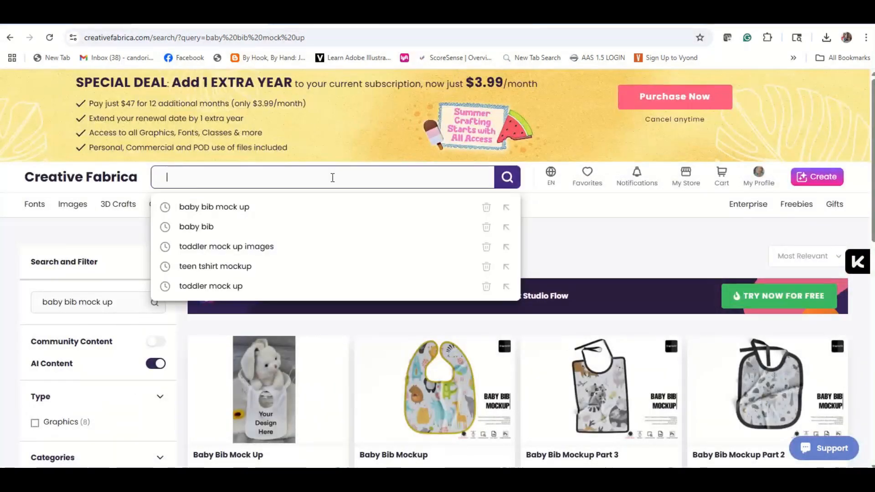
type("baby ")
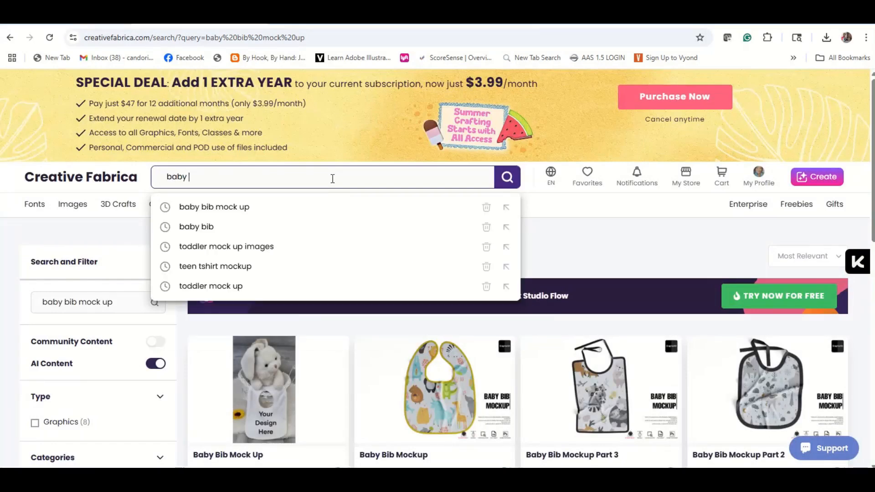
type("mock")
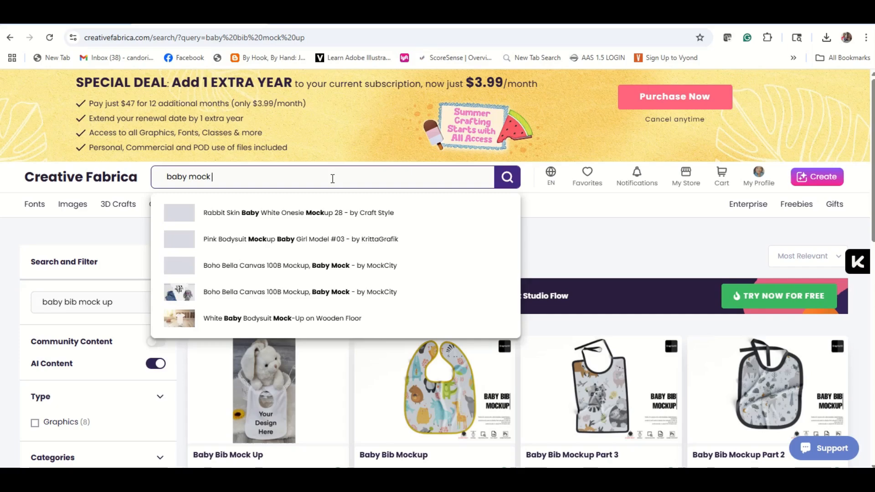
type(" up")
key("Return")
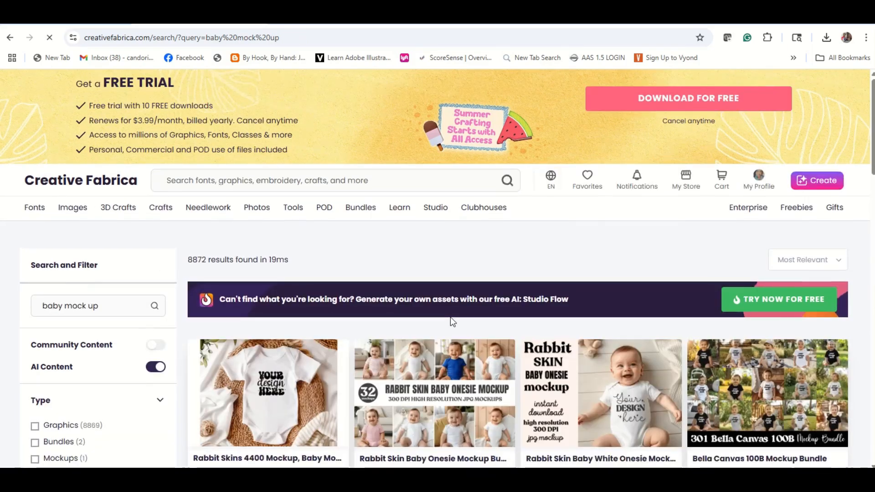
Step: Look through the baby mockup results, comparing the onesie, bodysuit, bib and kids' T-shirt mockups
scroll(451, 319, "down", 1)
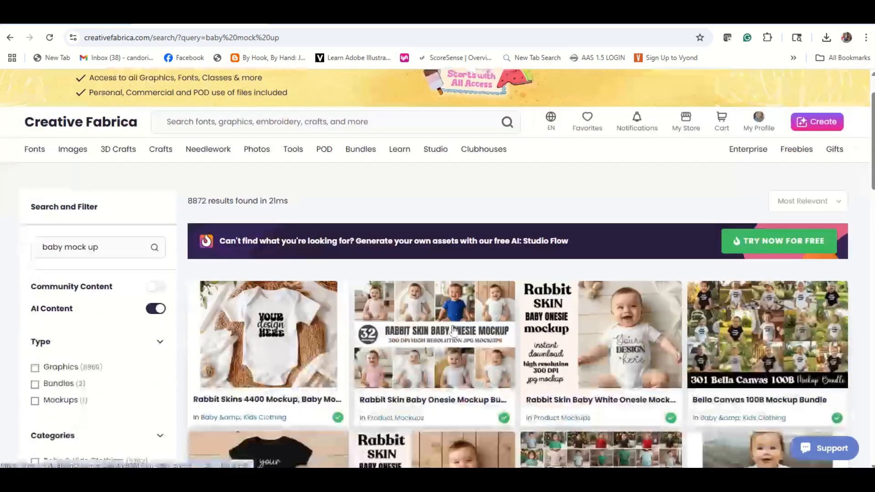
scroll(453, 331, "down", 2)
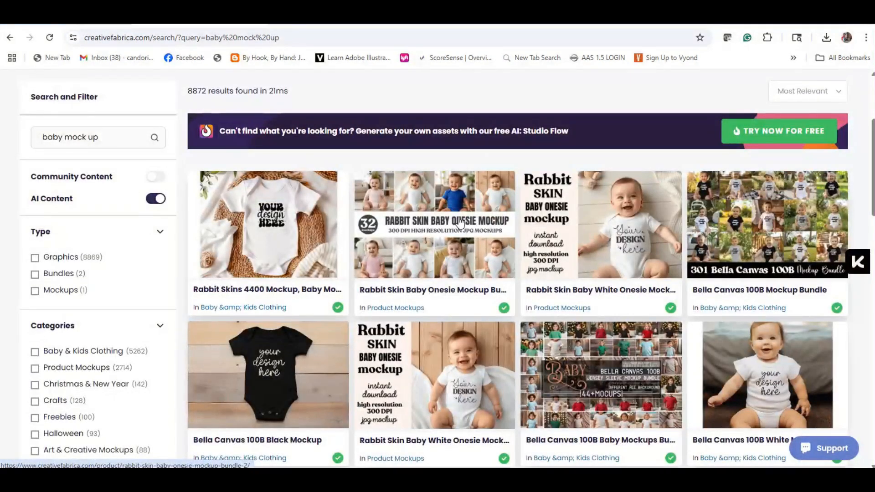
scroll(460, 223, "down", 8)
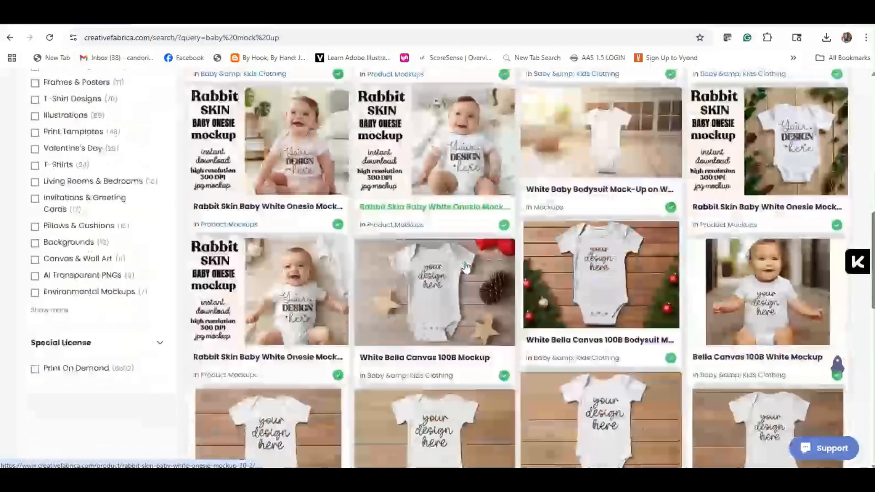
scroll(465, 266, "down", 6)
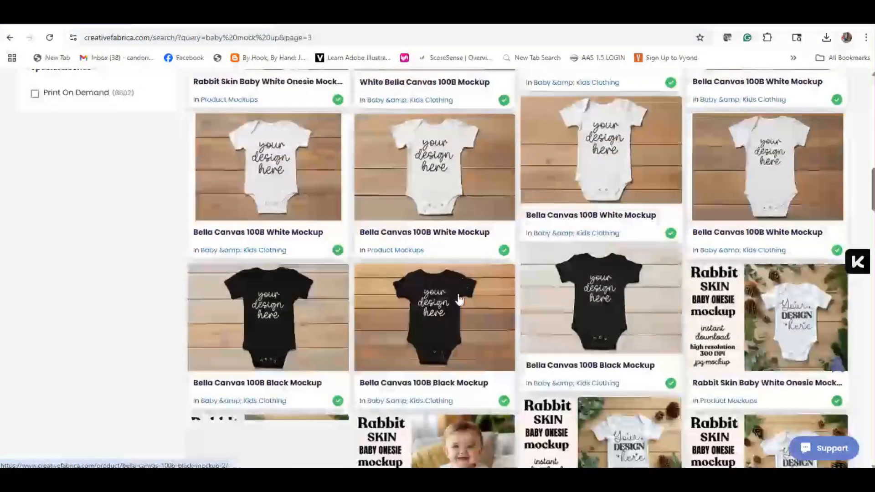
scroll(459, 299, "down", 8)
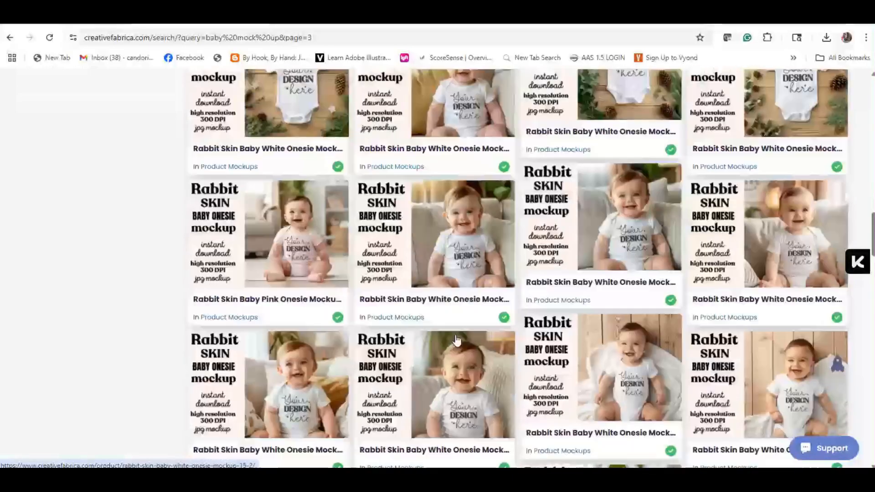
scroll(457, 340, "down", 4)
scroll(457, 339, "down", 5)
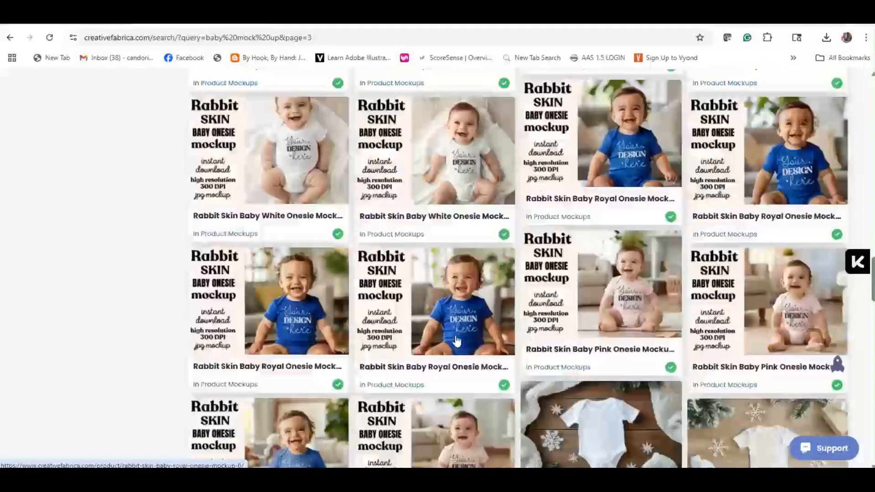
scroll(457, 339, "down", 7)
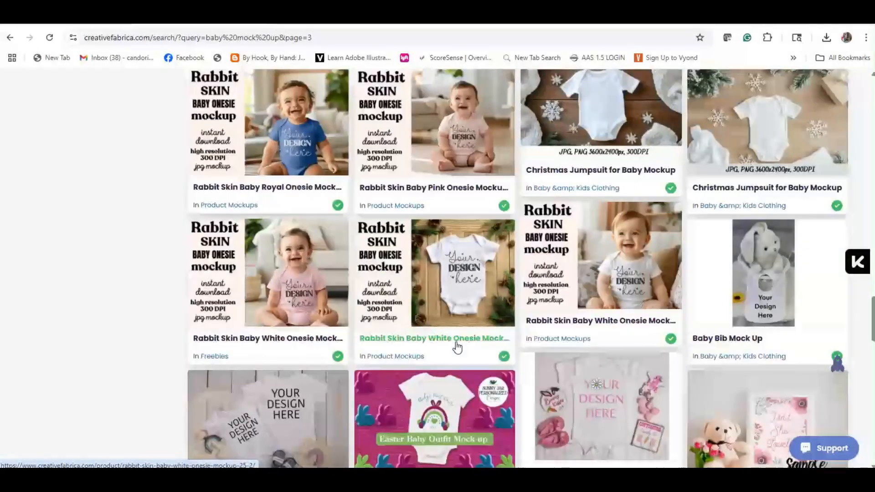
scroll(456, 348, "down", 5)
scroll(456, 351, "down", 6)
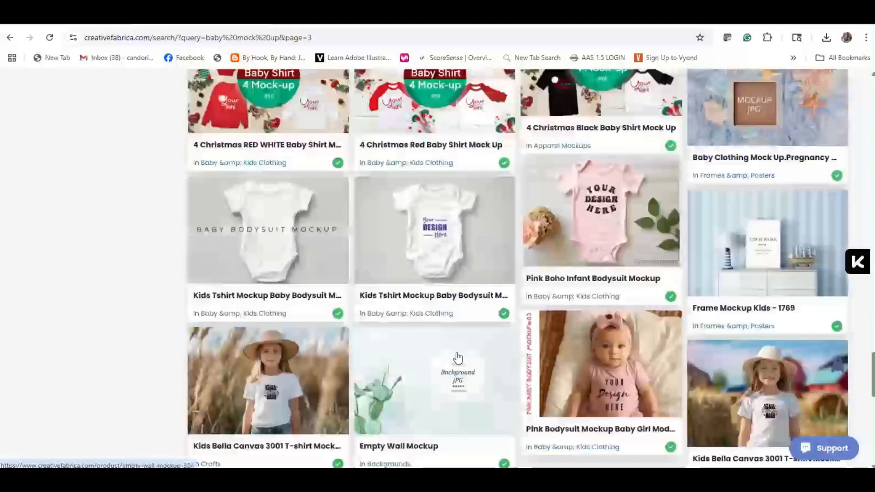
scroll(459, 358, "down", 5)
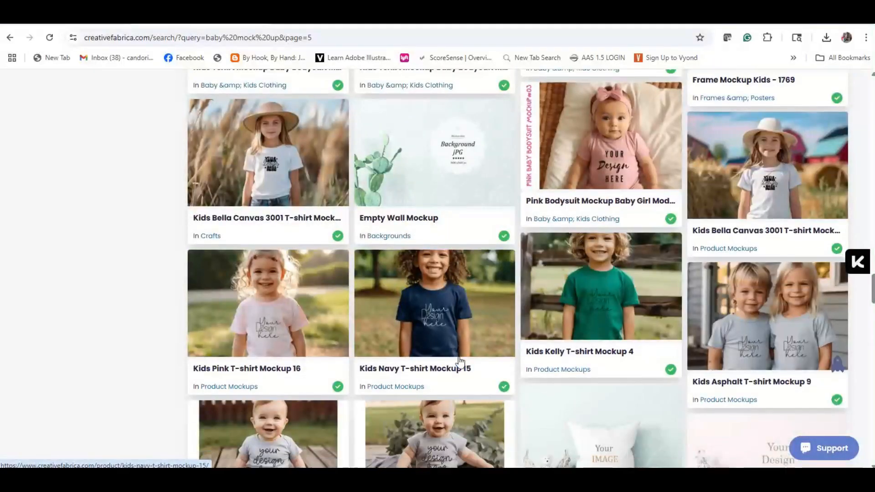
scroll(459, 360, "down", 3)
scroll(459, 357, "up", 15)
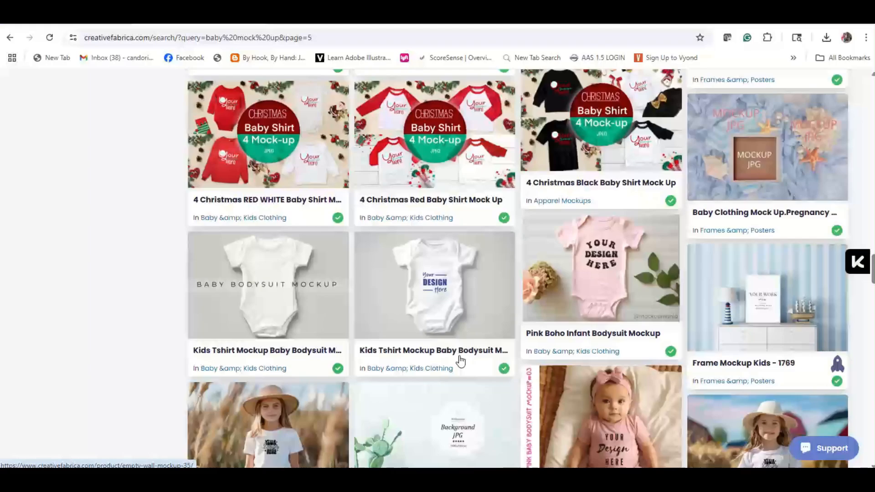
scroll(459, 357, "up", 12)
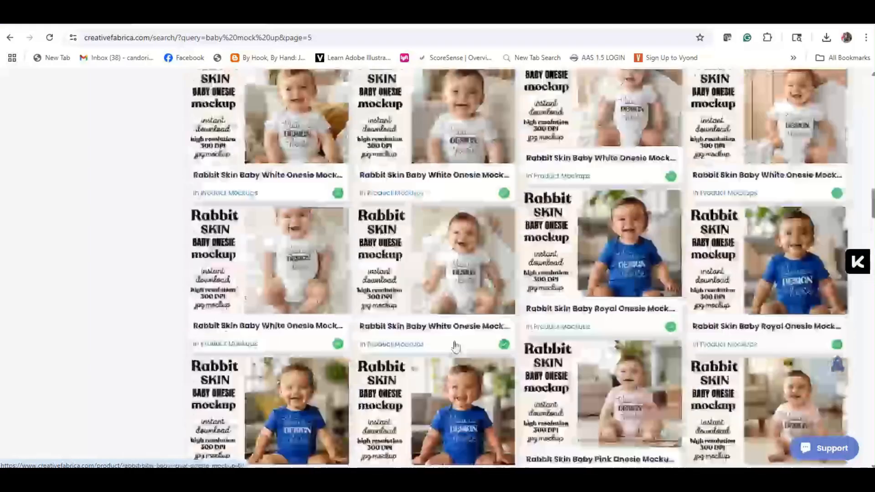
scroll(455, 345, "up", 12)
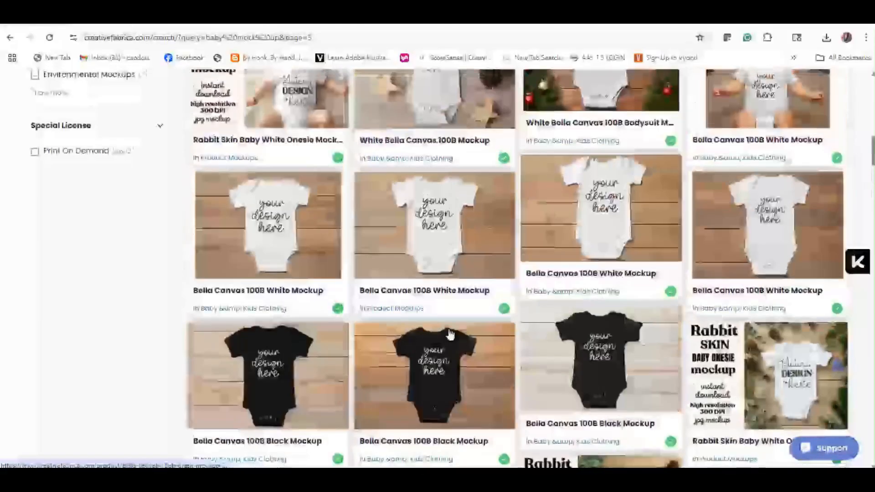
scroll(448, 331, "up", 15)
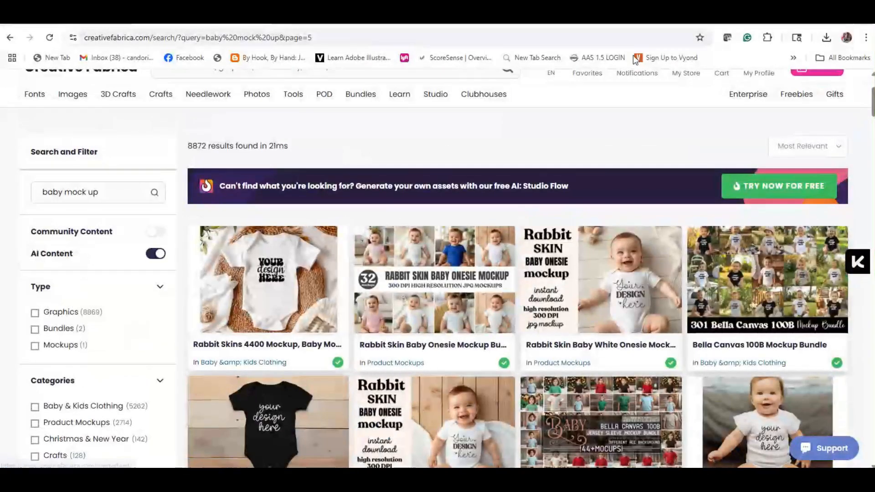
scroll(538, 221, "up", 3)
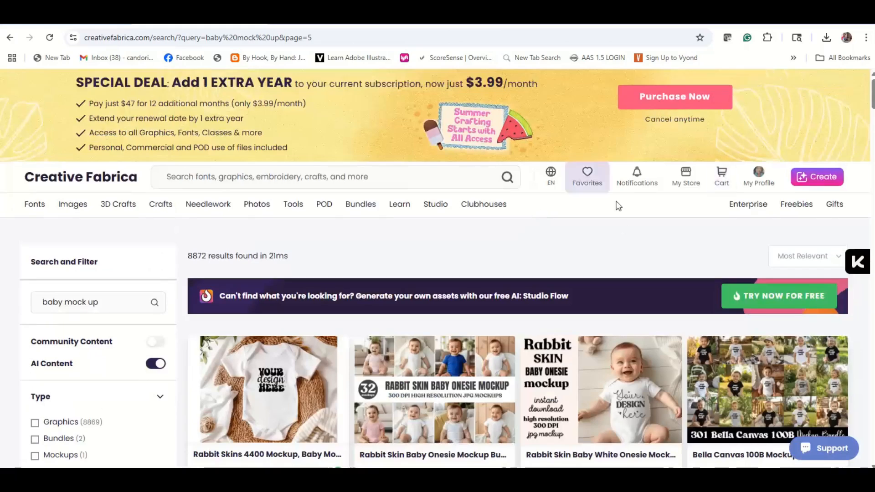
Step: Open the account's past downloads and download the Baby Bib Mockup graphic again
mouse_move(757, 177)
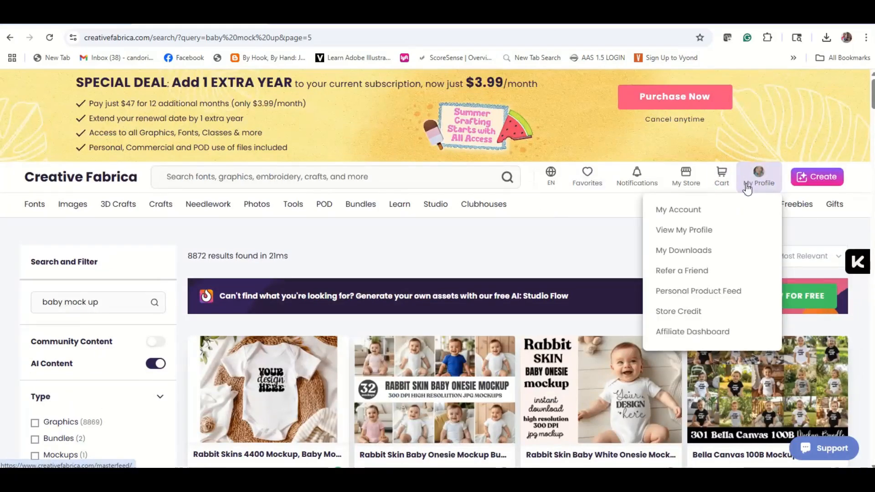
left_click(701, 258)
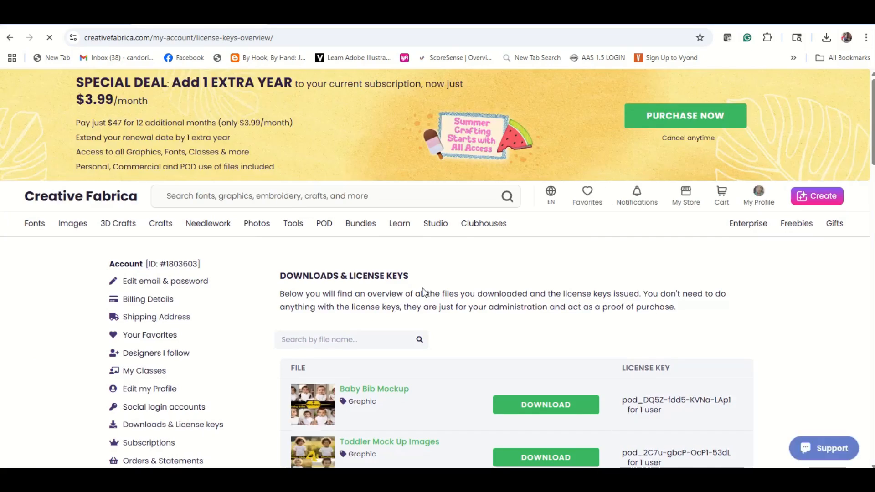
scroll(394, 347, "down", 3)
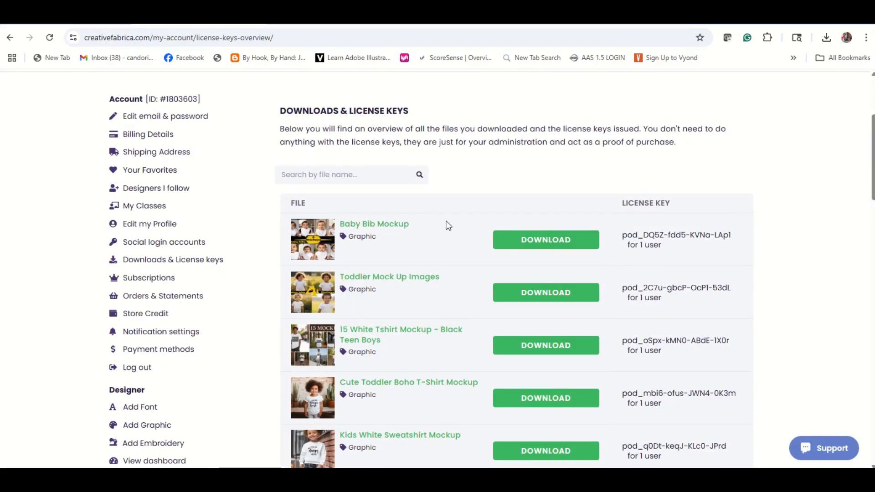
left_click(521, 238)
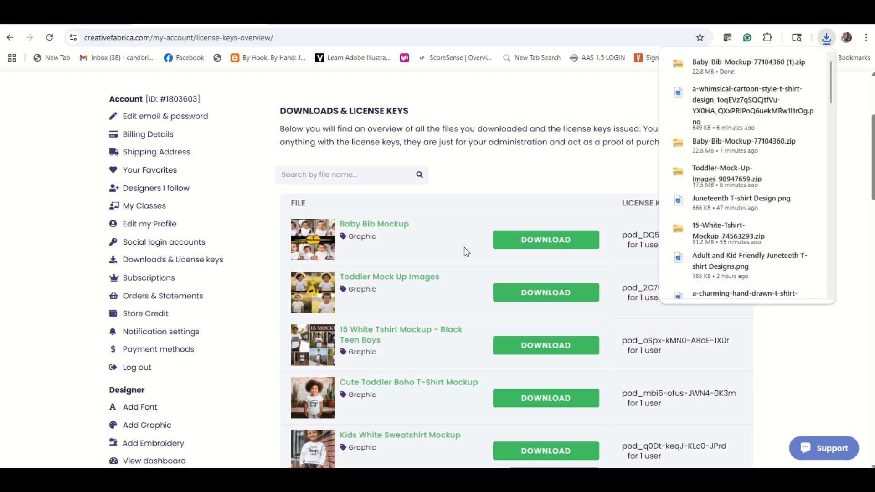
Step: Find Baby-Bib-Mockup-77104360 (1).zip in the Downloads folder and extract all its files to the suggested destination
left_click(704, 72)
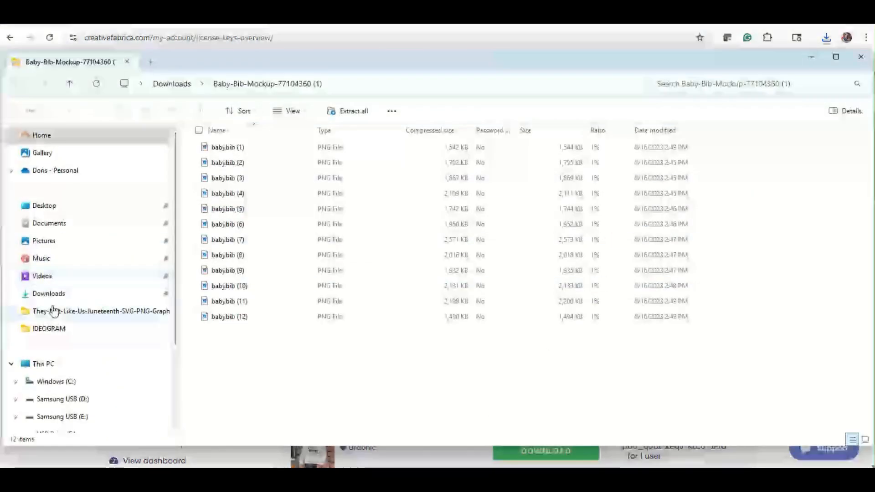
left_click(57, 294)
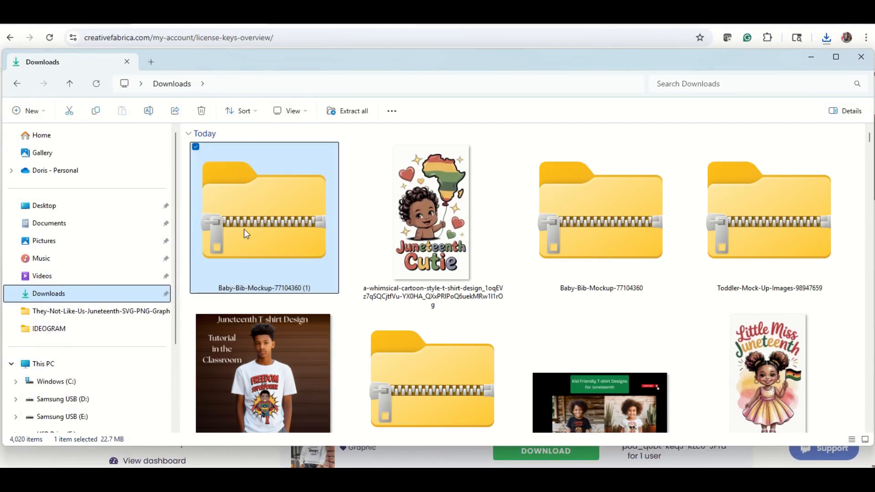
left_click(221, 226)
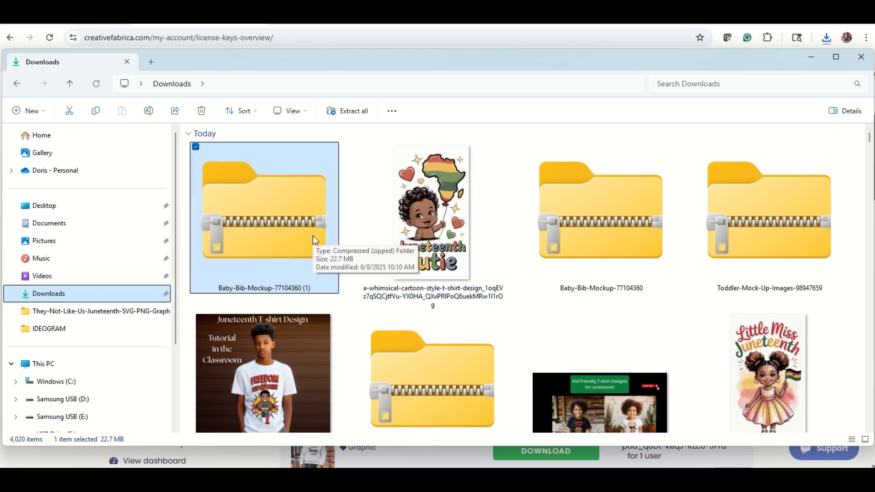
right_click(278, 226)
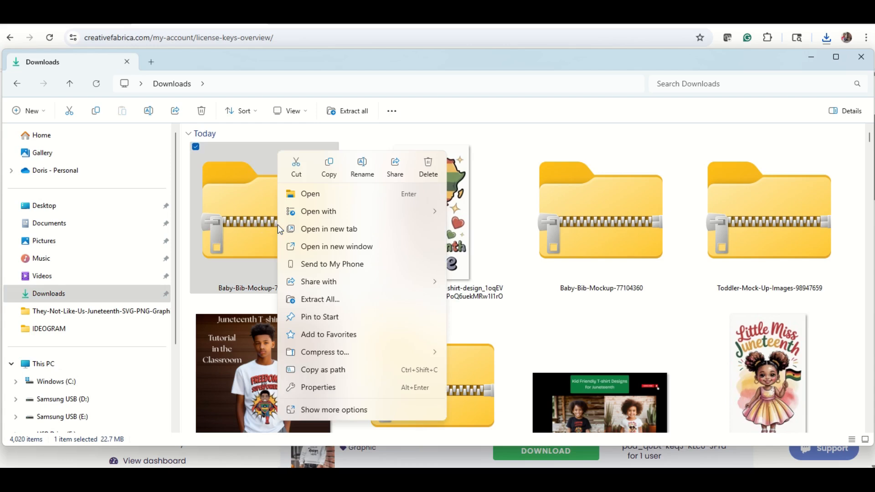
left_click(322, 301)
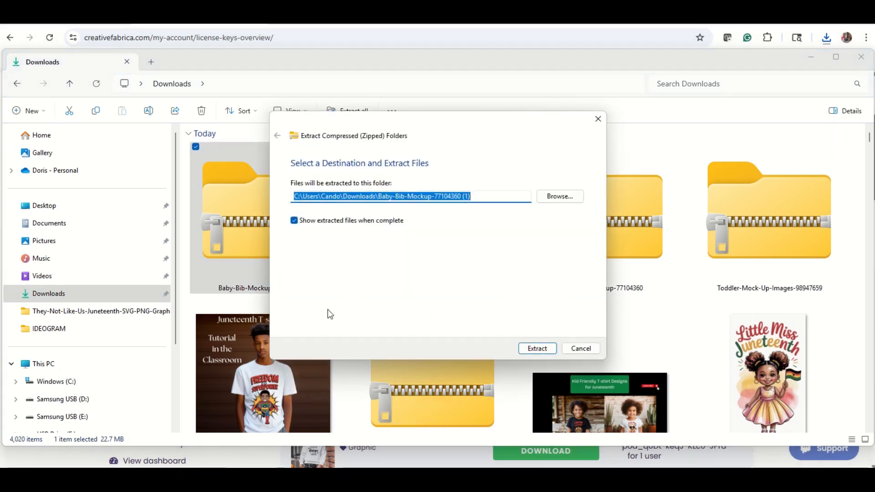
left_click(537, 348)
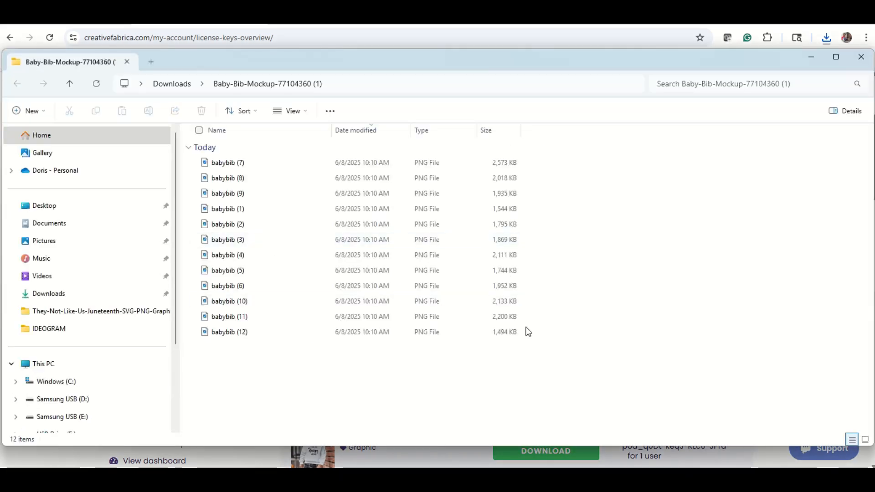
Step: Display the extracted baby bib images as extra large icons, look through them and close the folder window
right_click(581, 167)
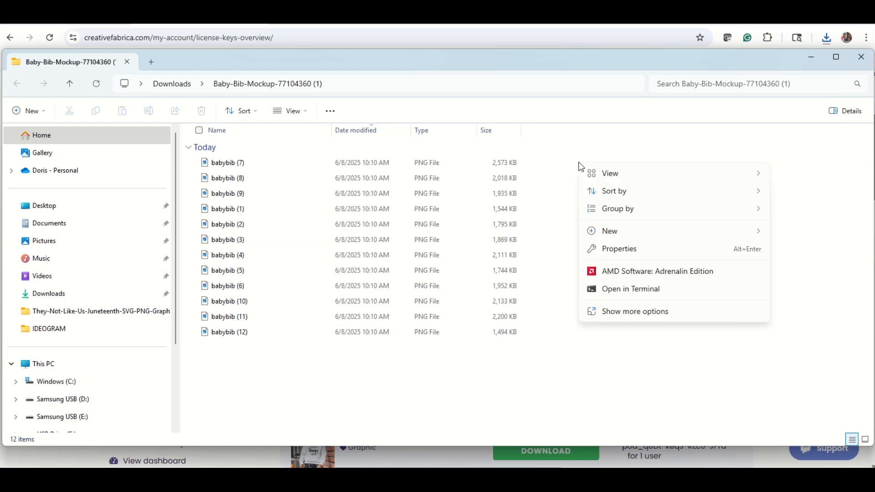
mouse_move(619, 179)
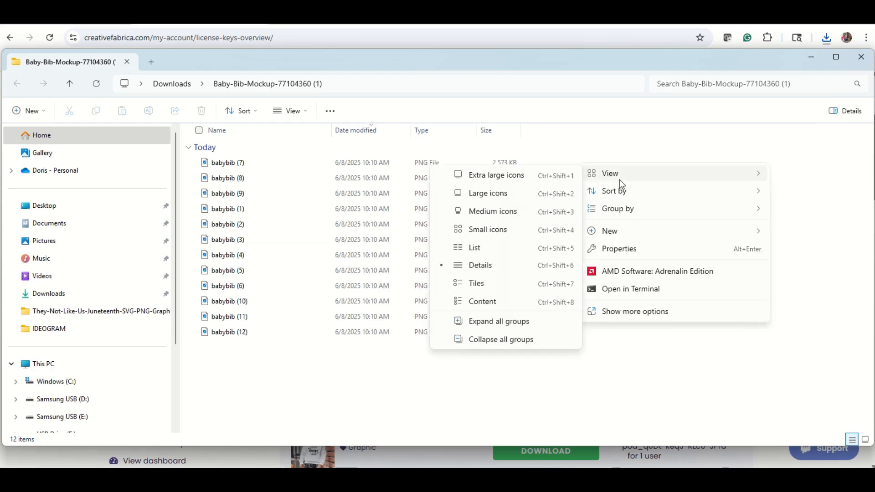
left_click(501, 176)
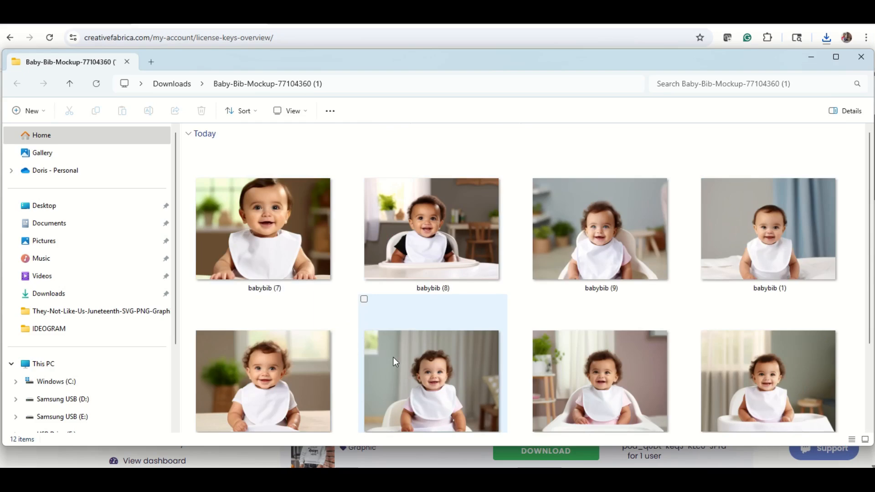
scroll(393, 357, "down", 3)
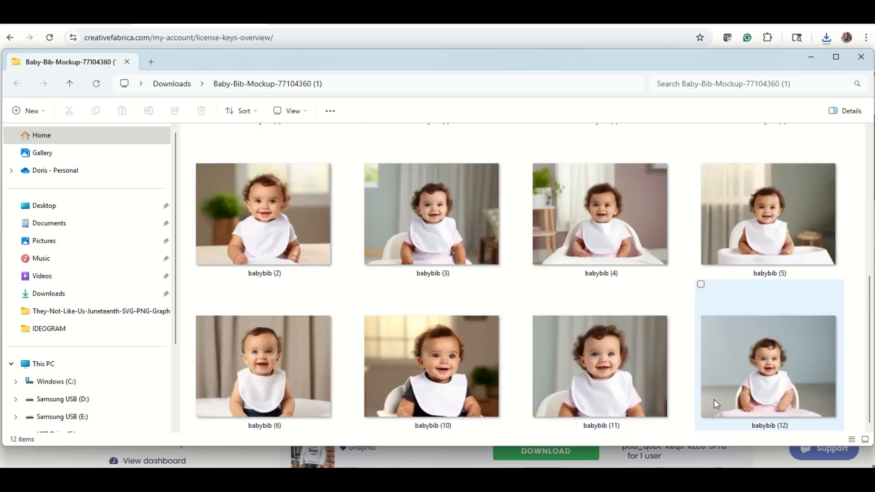
scroll(712, 398, "up", 3)
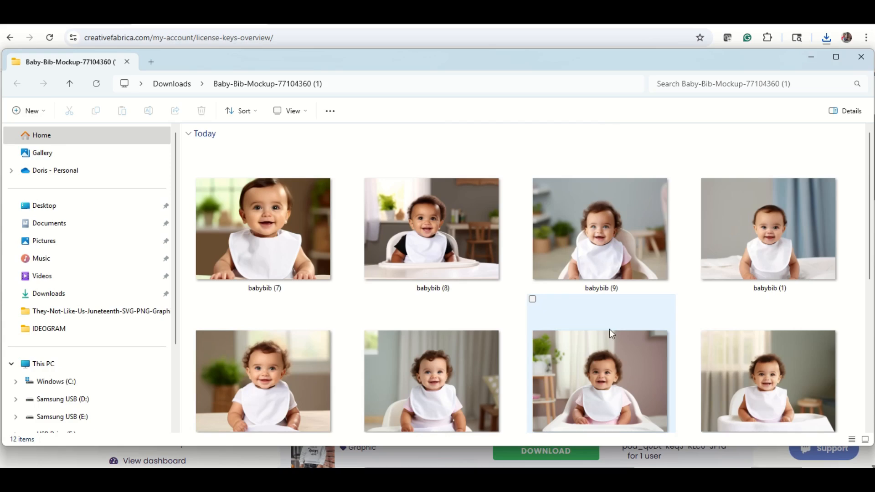
scroll(609, 329, "down", 3)
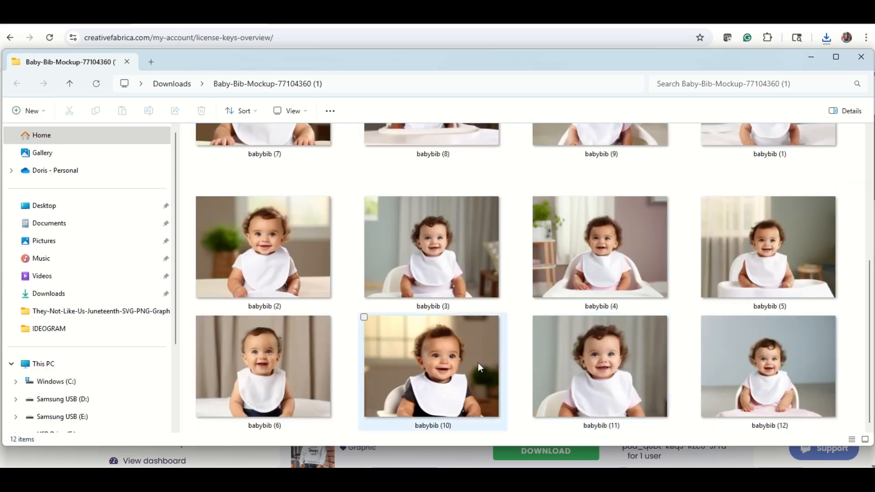
scroll(469, 371, "up", 3)
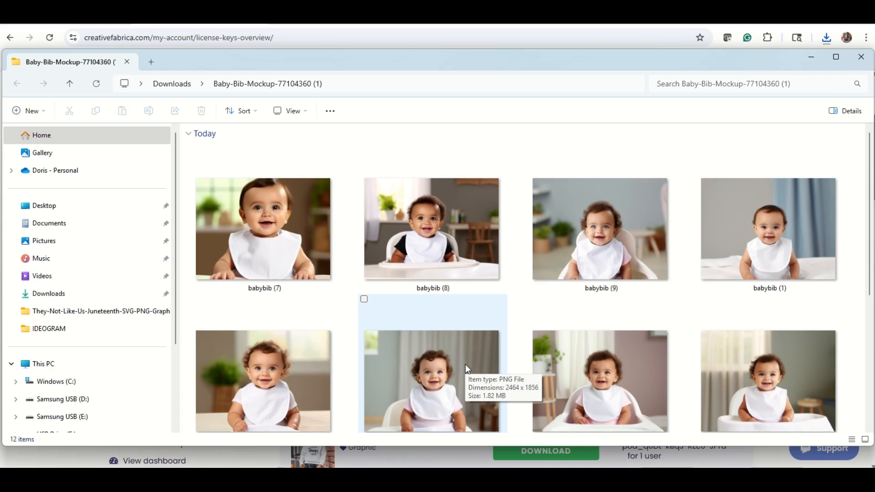
scroll(466, 367, "down", 3)
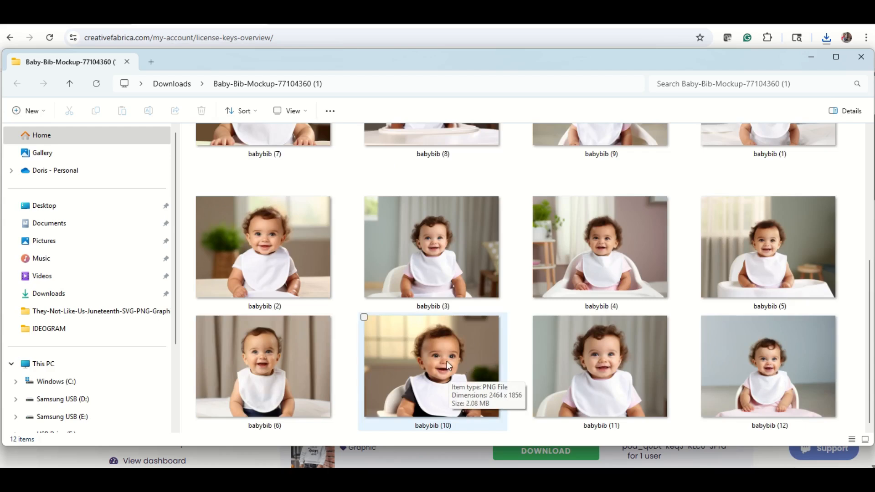
left_click(861, 57)
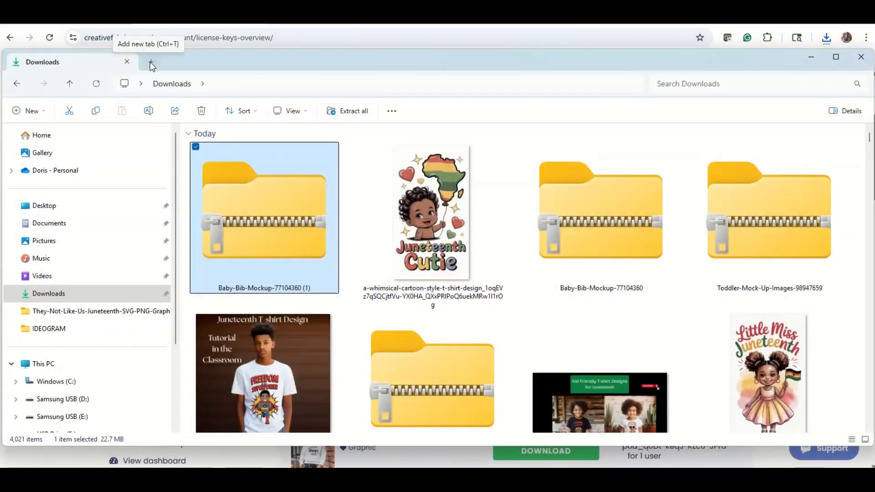
Step: Switch to the browser and open canva.com in a new tab
left_click(151, 63)
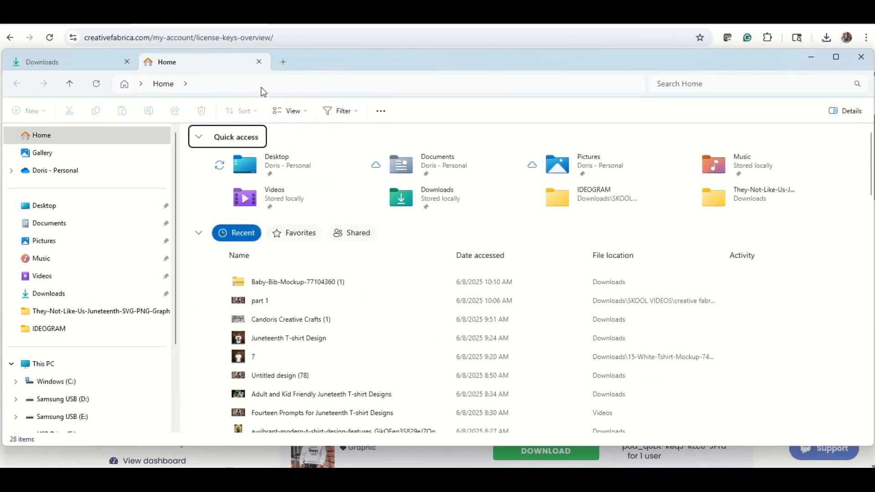
left_click(289, 20)
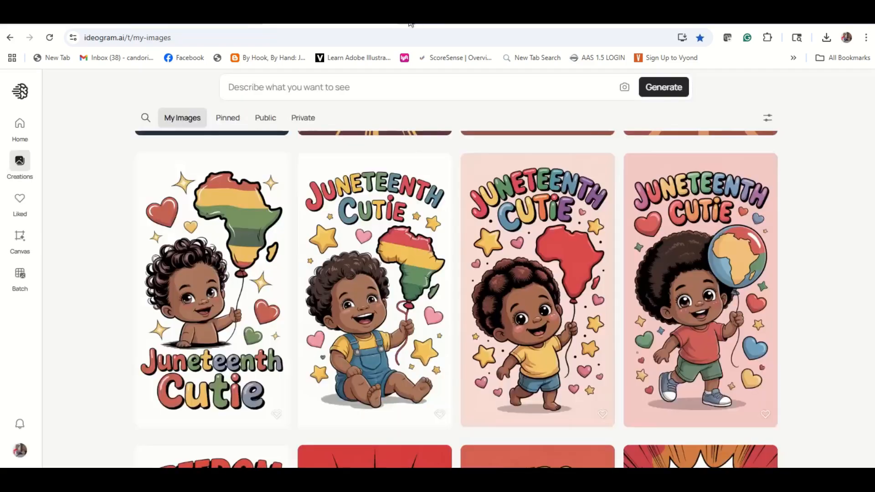
key("ctrl+t")
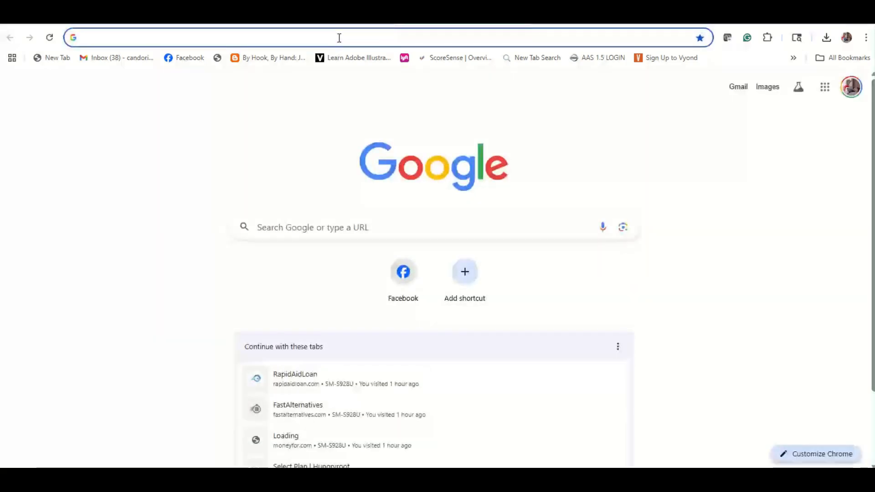
left_click(338, 37)
type("canva.com")
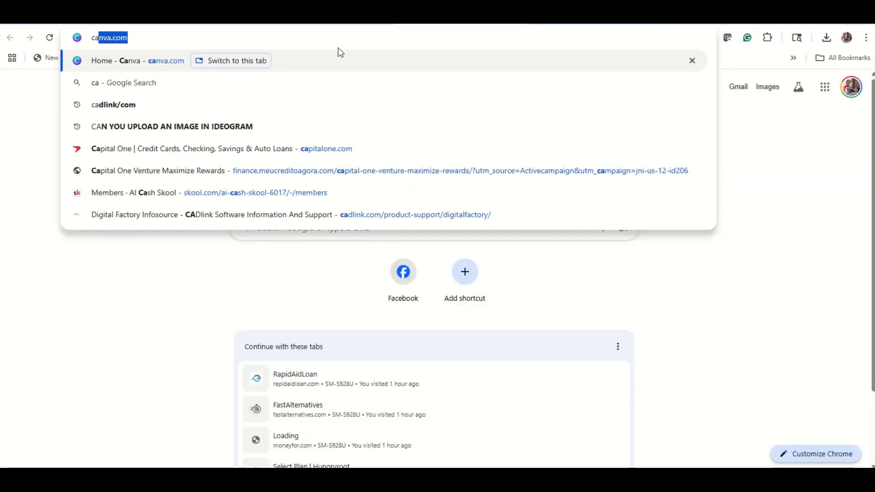
key("Return")
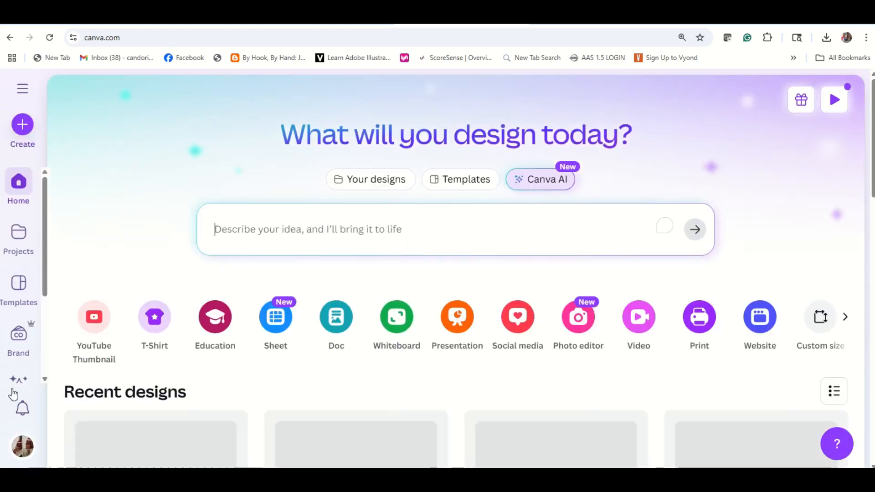
Step: Create a new Canva design with the recent custom size of 1000 × 1000 px
scroll(39, 351, "down", 5)
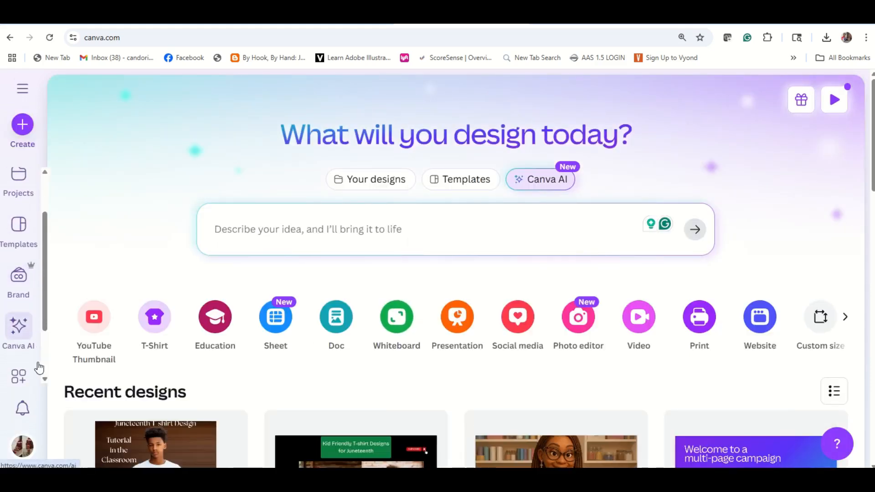
scroll(41, 364, "up", 3)
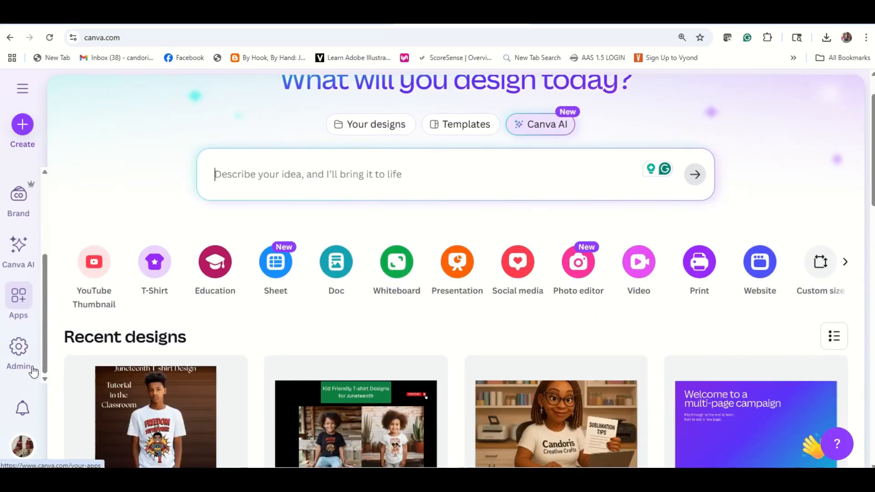
left_click(22, 125)
scroll(177, 351, "down", 3)
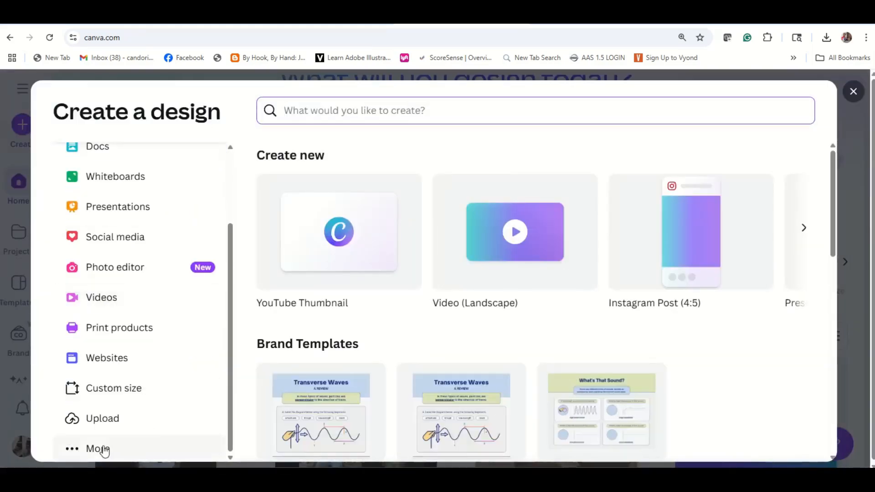
left_click(136, 390)
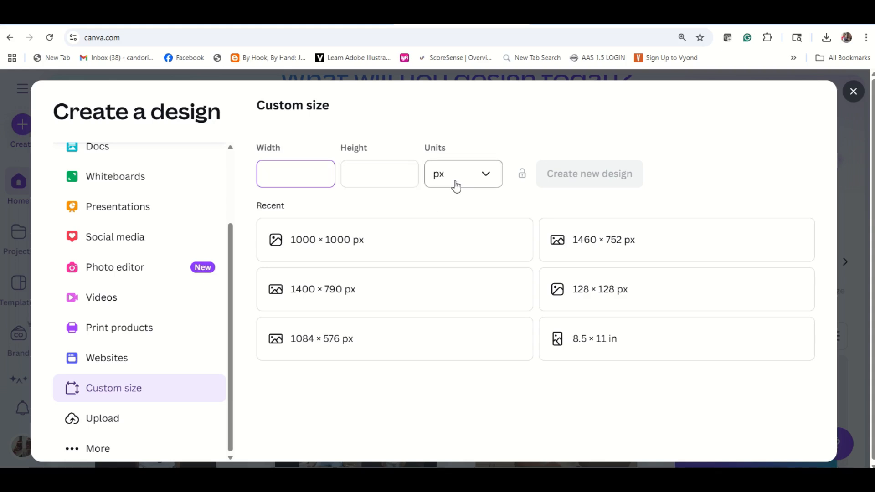
left_click(489, 178)
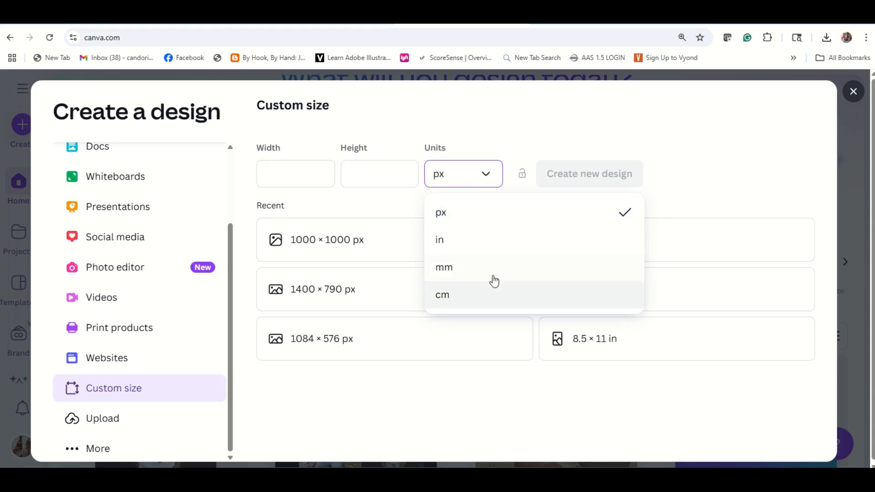
left_click(413, 106)
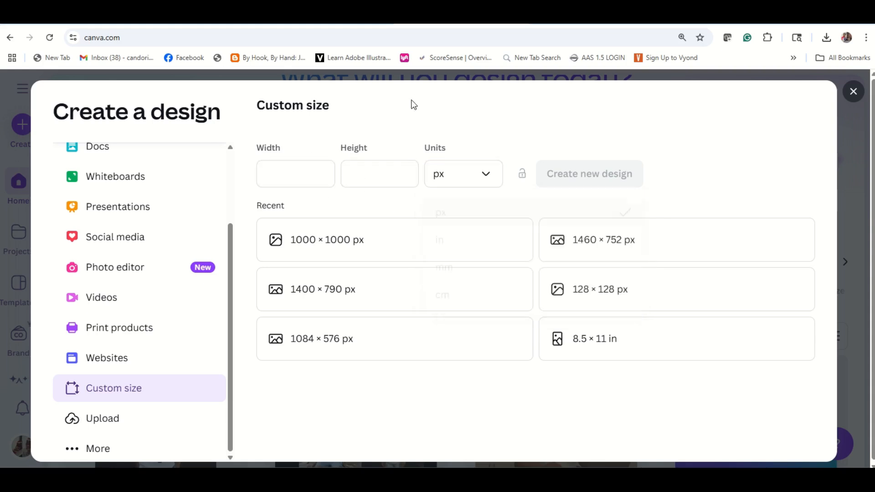
left_click(330, 244)
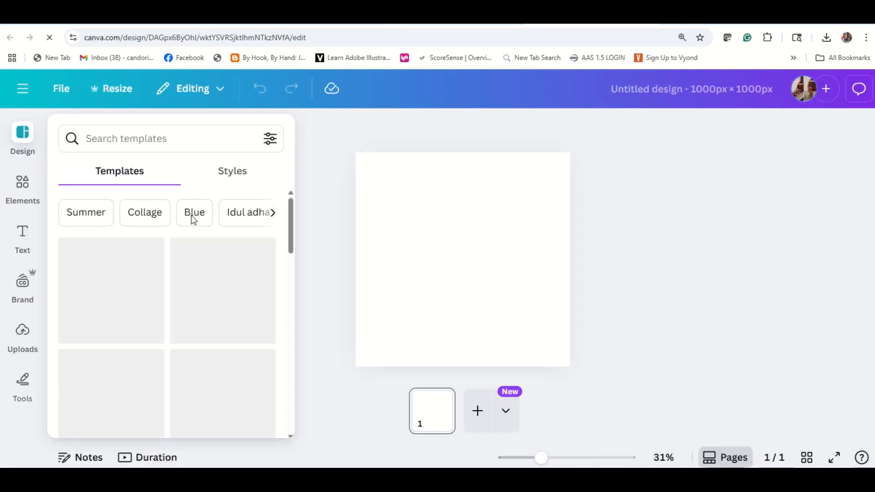
Step: Begin uploading a file to the design and open the Baby-Bib-Mockup-77104360 (1) folder in Downloads
left_click(28, 344)
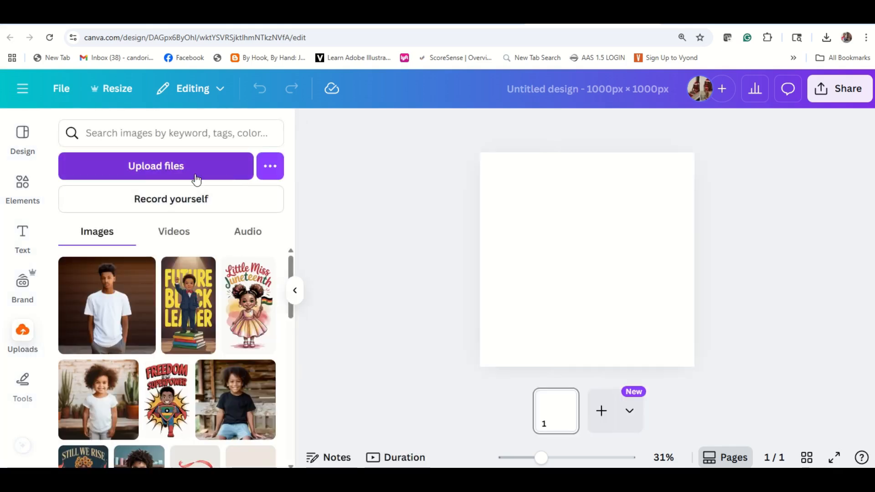
left_click(194, 167)
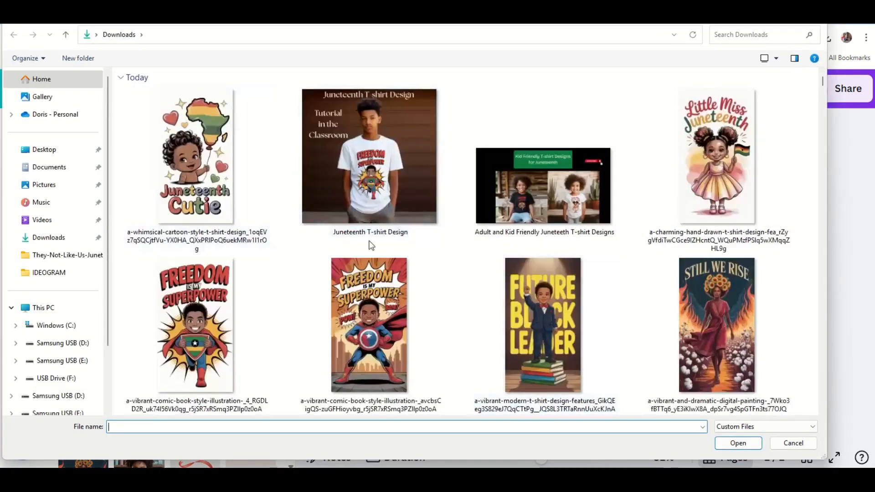
scroll(373, 319, "down", 2)
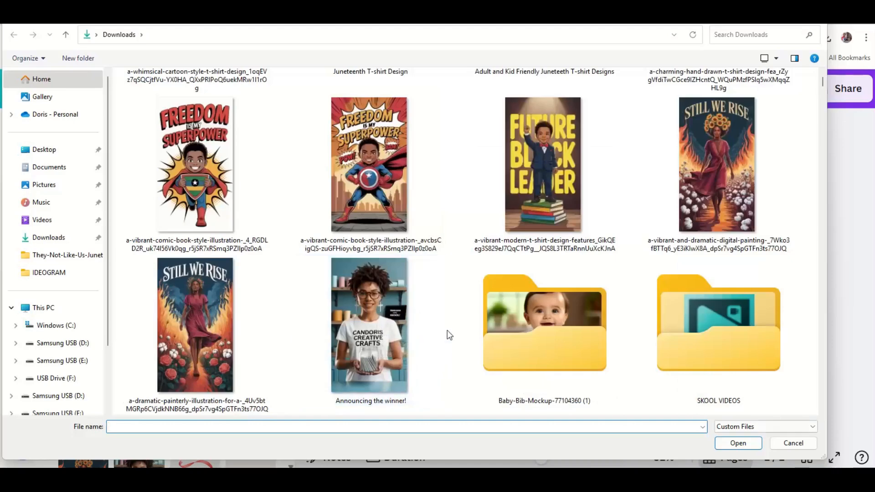
double_click(553, 325)
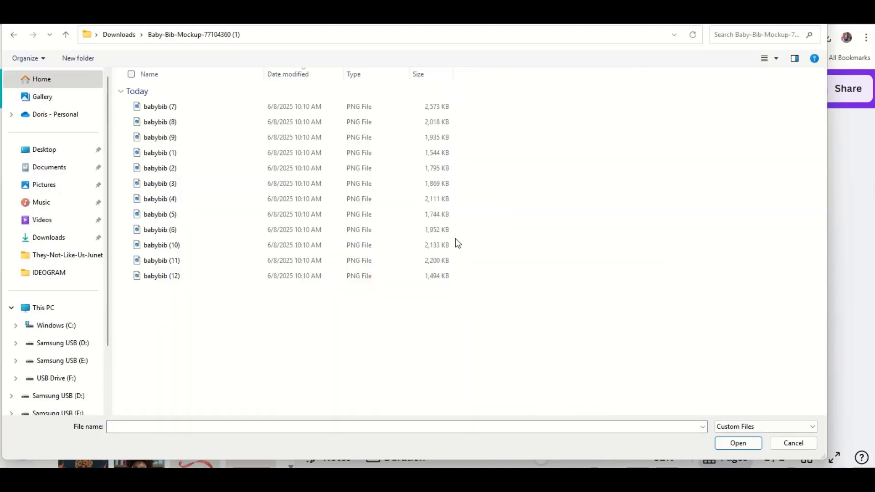
Step: Show the baby bib images as extra large icons and upload babybib (2)
right_click(541, 174)
mouse_move(573, 182)
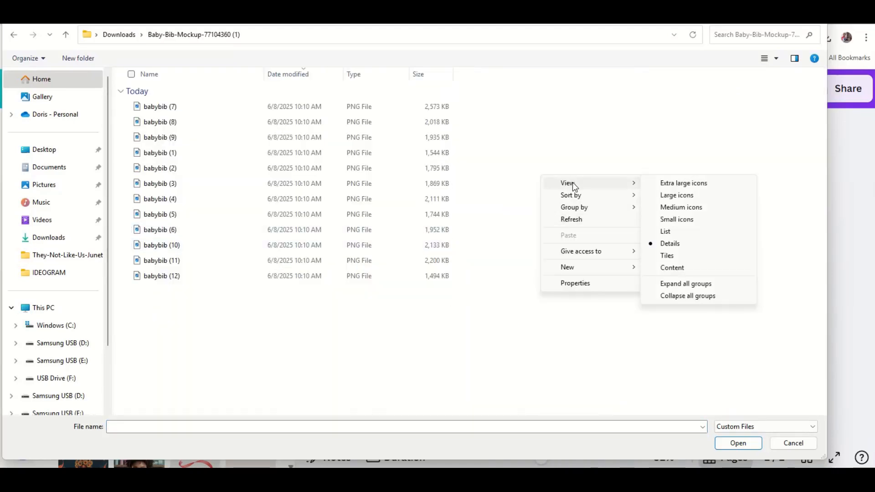
left_click(683, 182)
scroll(382, 291, "down", 3)
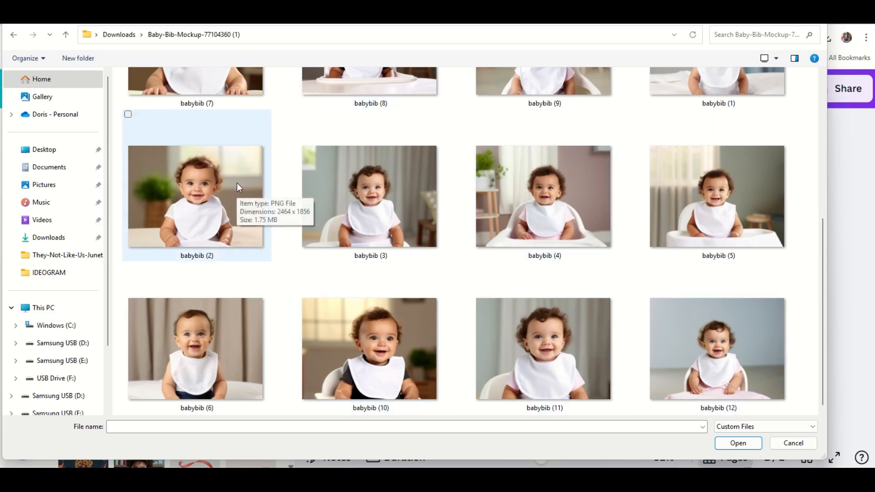
left_click(238, 207)
left_click(731, 446)
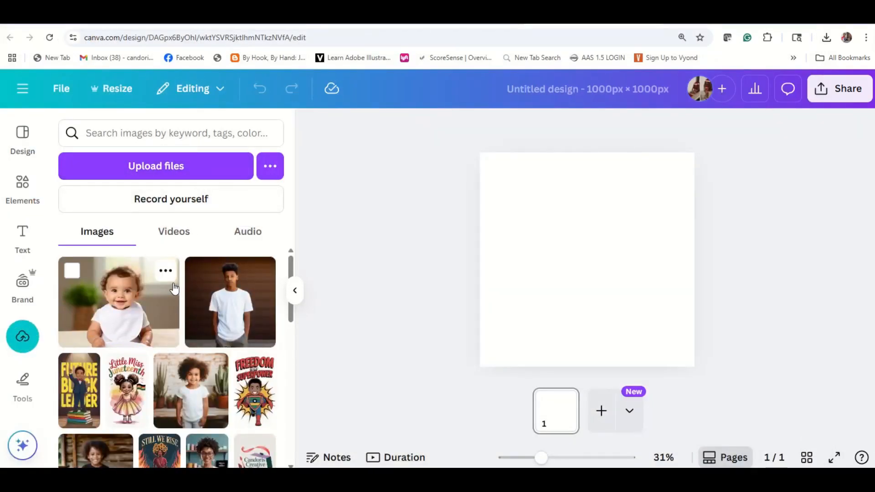
Step: Add the uploaded baby bib image to the page and set it as the background
left_click(163, 298)
right_click(617, 230)
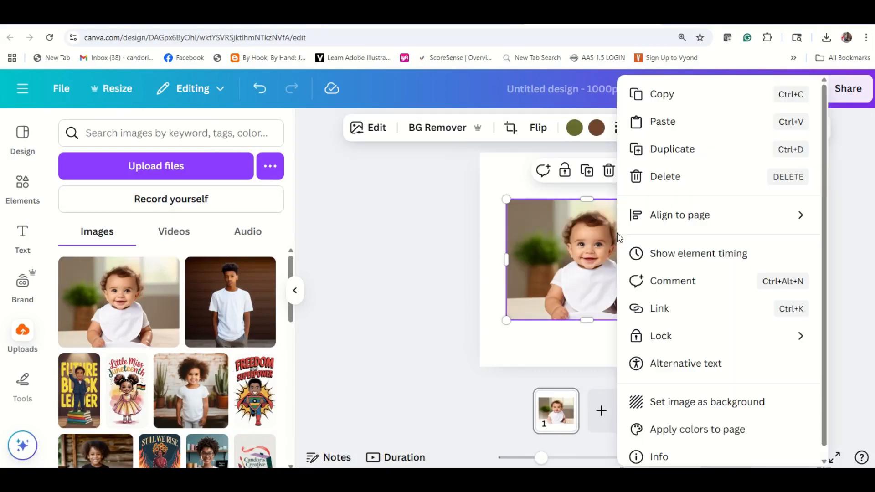
left_click(716, 405)
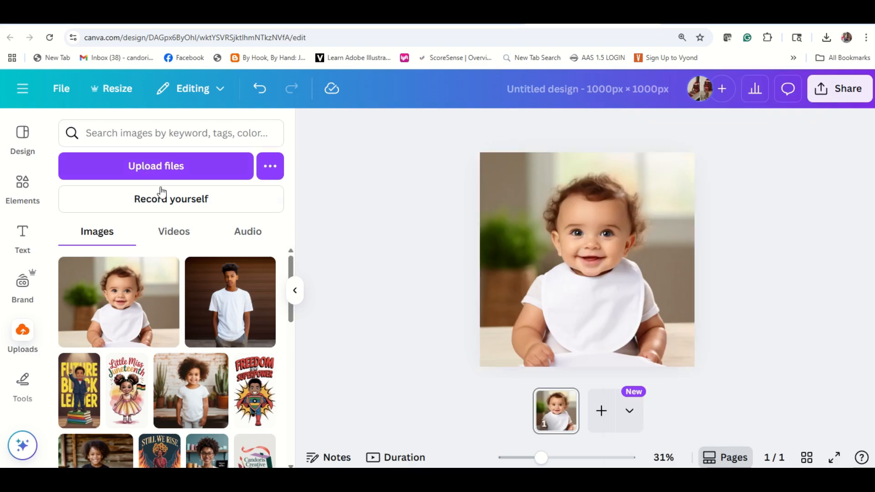
Step: List all file types in the Downloads folder and upload the Juneteenth Cutie T-shirt design image
left_click(186, 164)
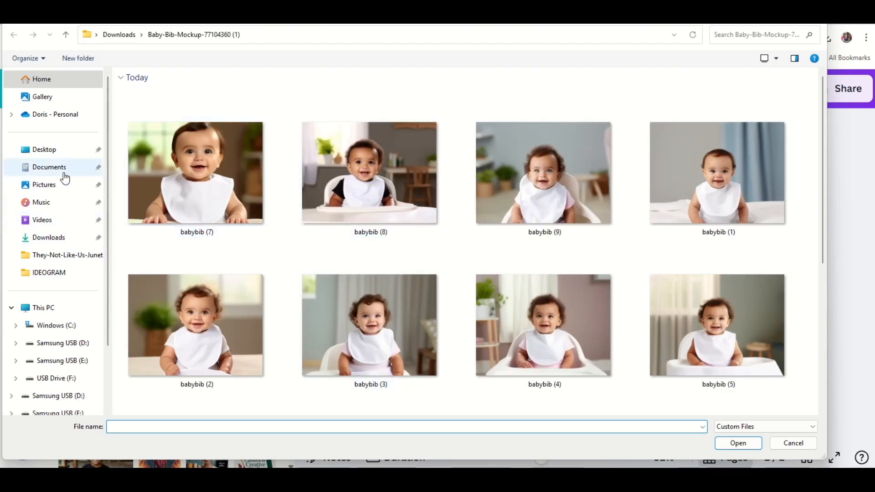
left_click(61, 237)
scroll(427, 271, "down", 3)
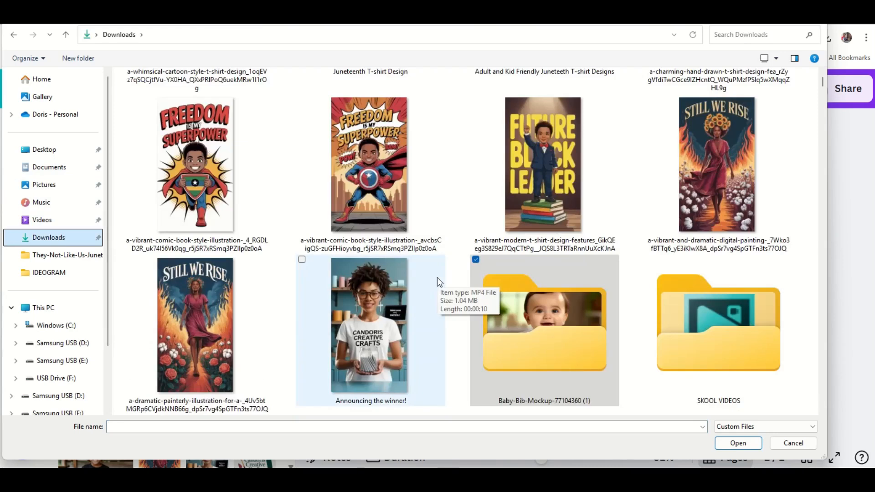
scroll(460, 290, "down", 3)
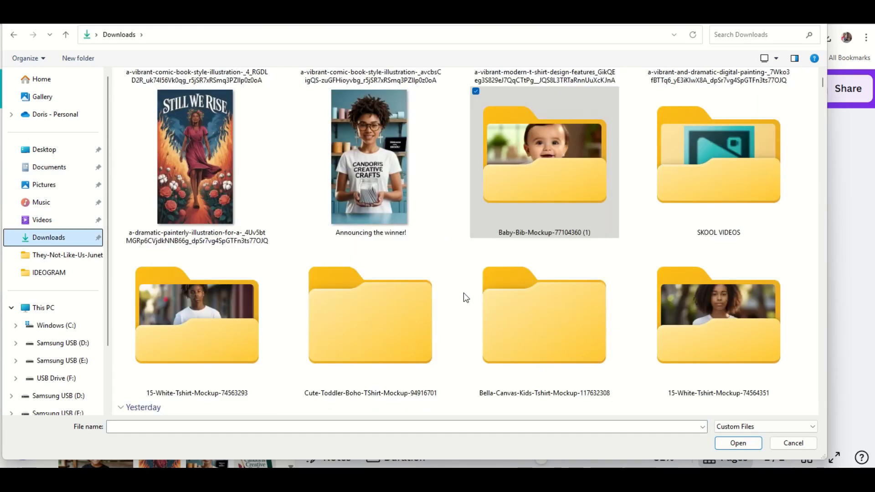
scroll(463, 294, "down", 5)
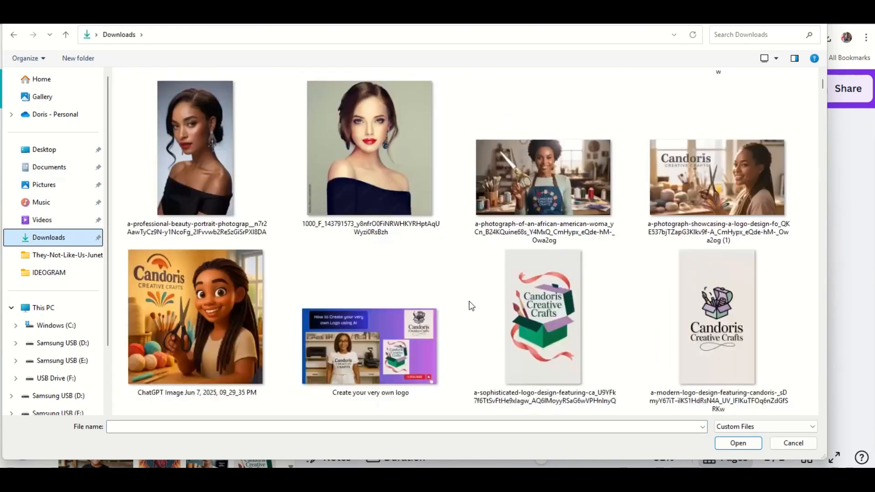
scroll(471, 303, "down", 3)
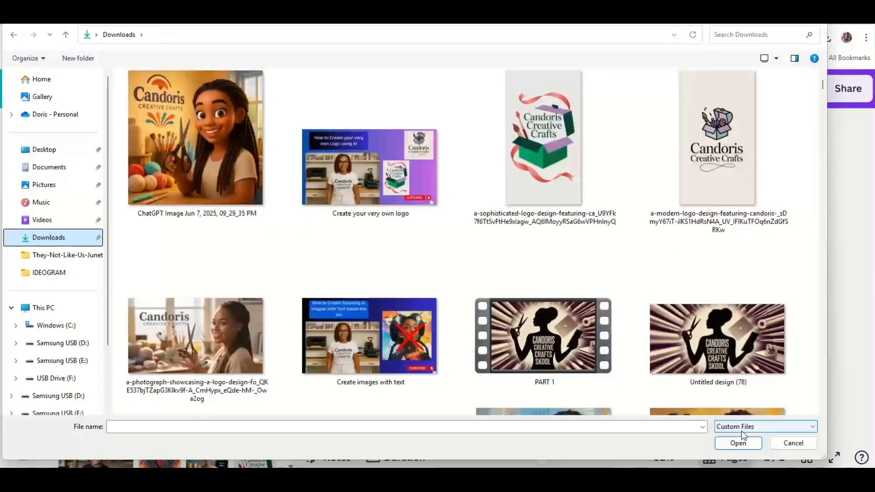
left_click(742, 431)
left_click(733, 447)
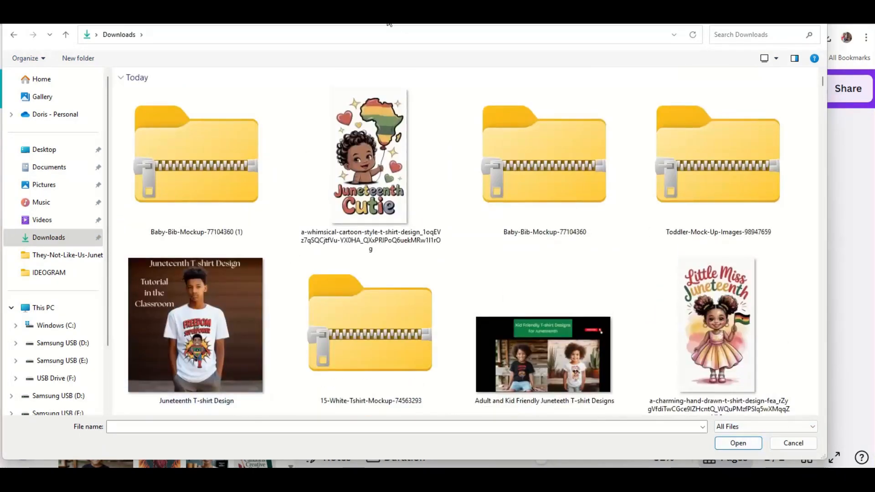
left_click(390, 164)
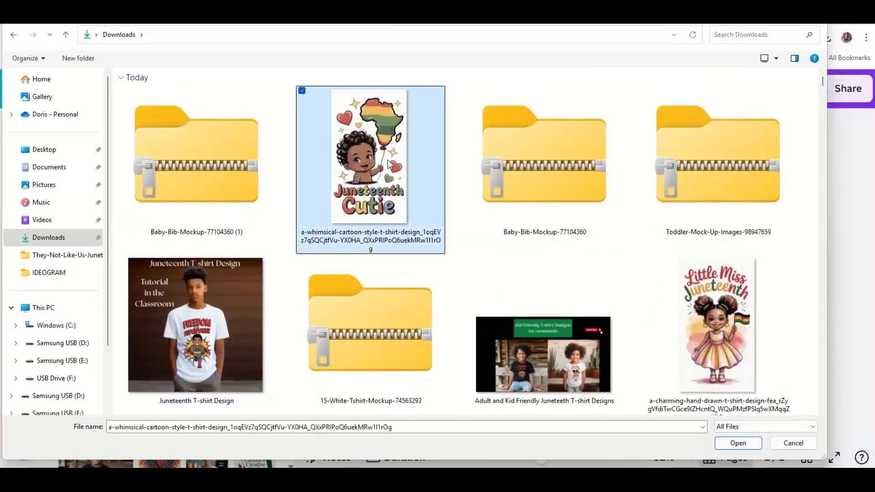
left_click(738, 443)
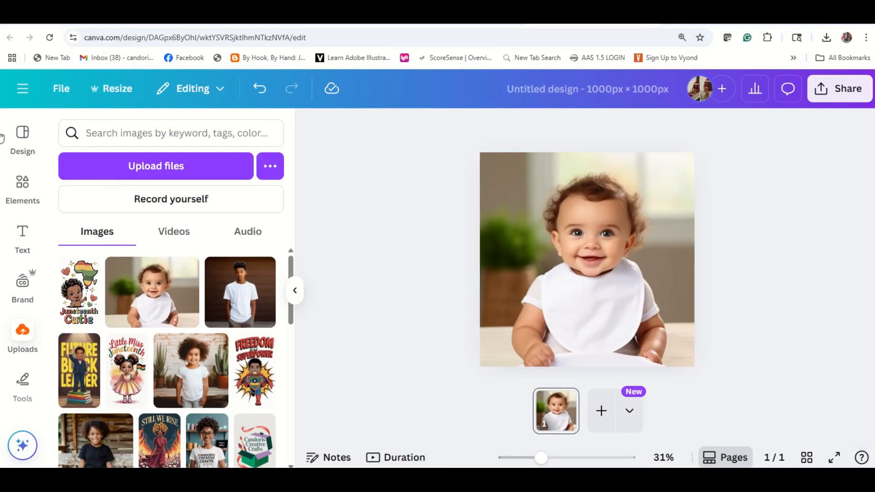
Step: Add the Juneteenth Cutie design to the page, shrink it to fit centrally on the baby's bib, and preview the mockup full screen
left_click(82, 301)
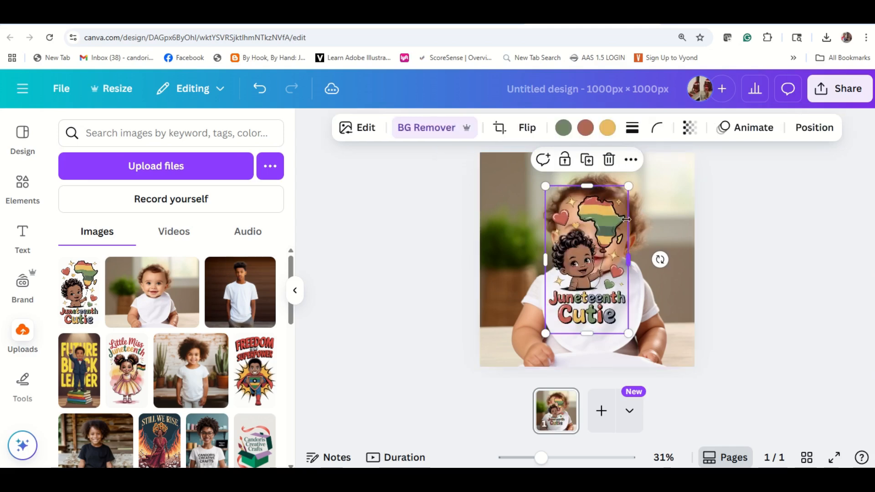
left_click_drag(628, 186, 582, 269)
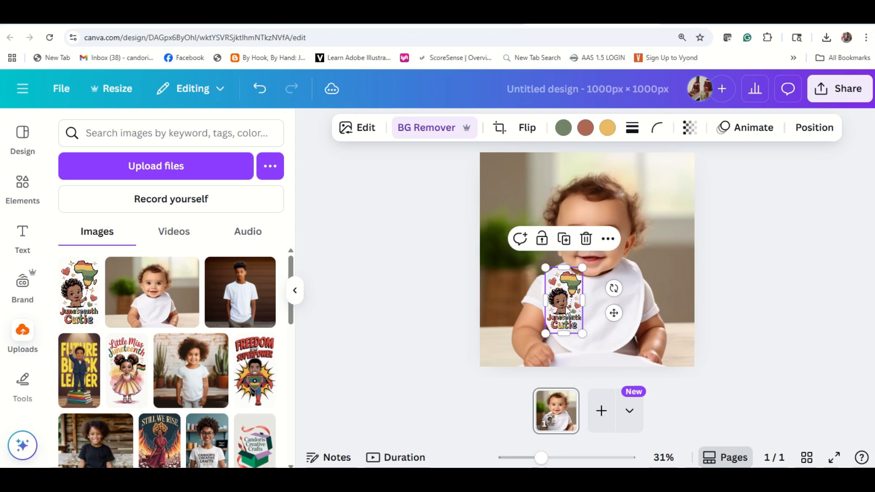
left_click_drag(565, 307, 594, 326)
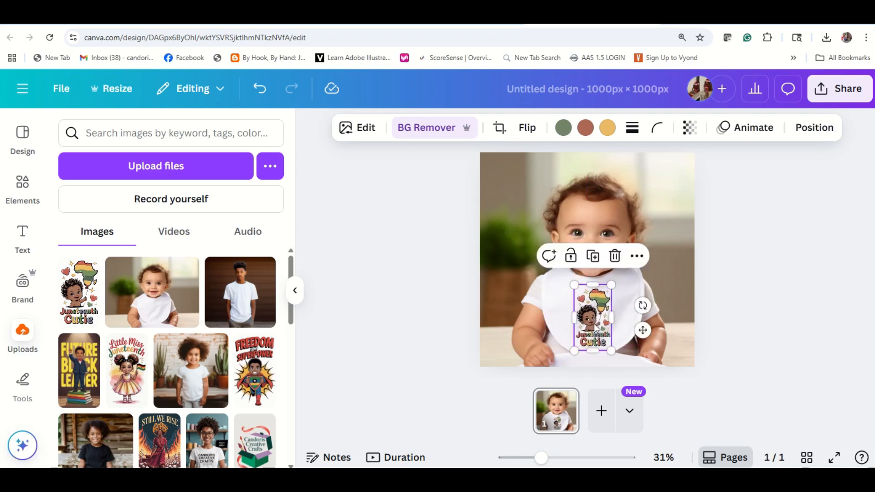
left_click(748, 316)
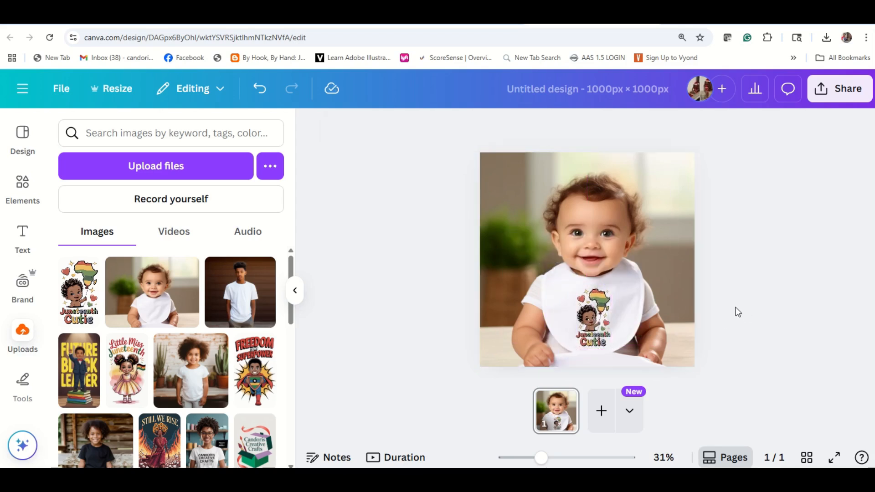
left_click(834, 457)
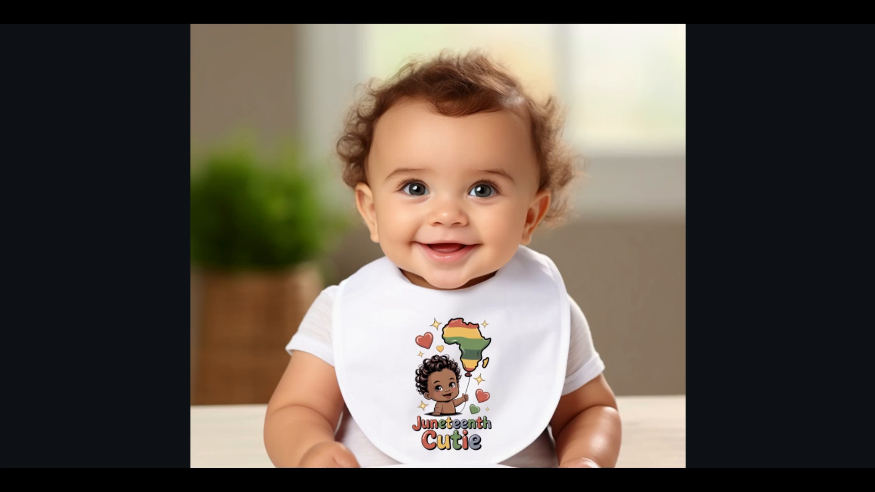
key("Escape")
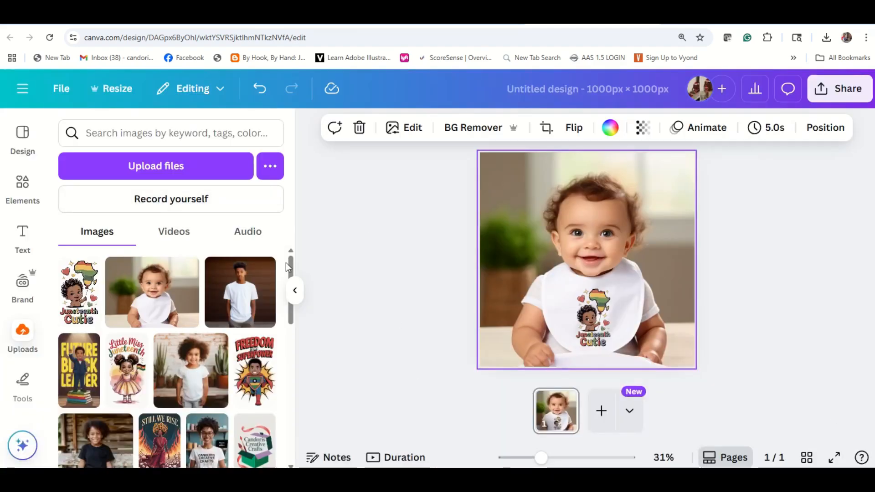
Step: Add a second page and place the Juneteenth Cutie design on it
left_click(601, 410)
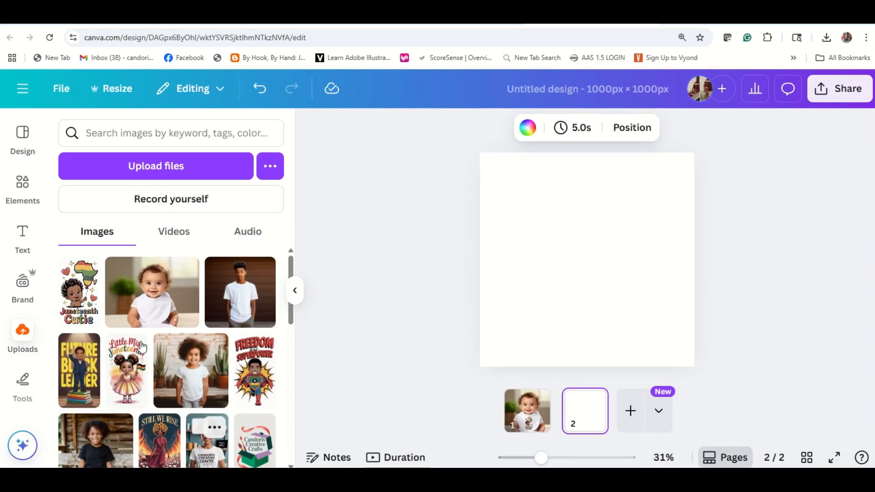
left_click(75, 291)
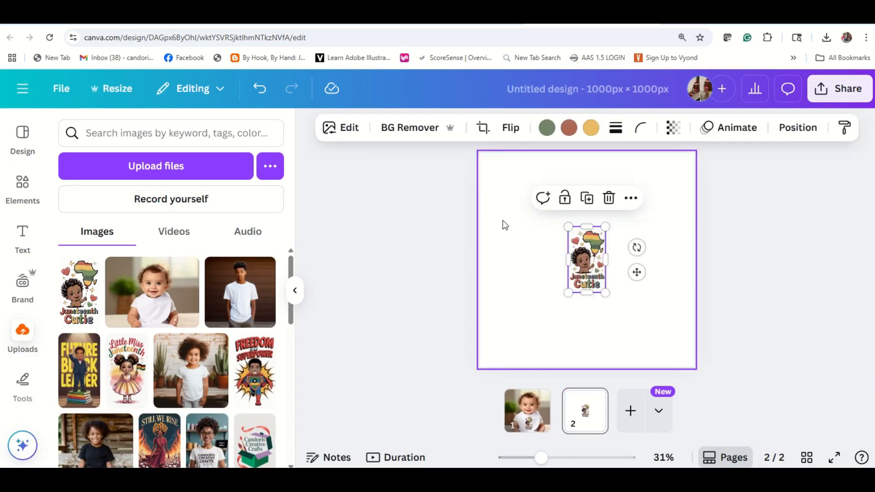
Step: Try the Juneteenth Cutie image as the background of page 2 and undo that change
right_click(588, 258)
left_click(671, 439)
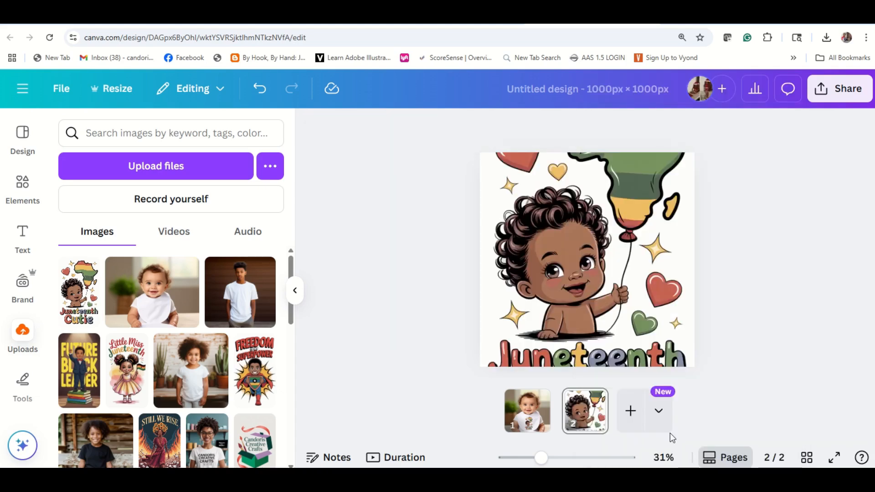
right_click(546, 197)
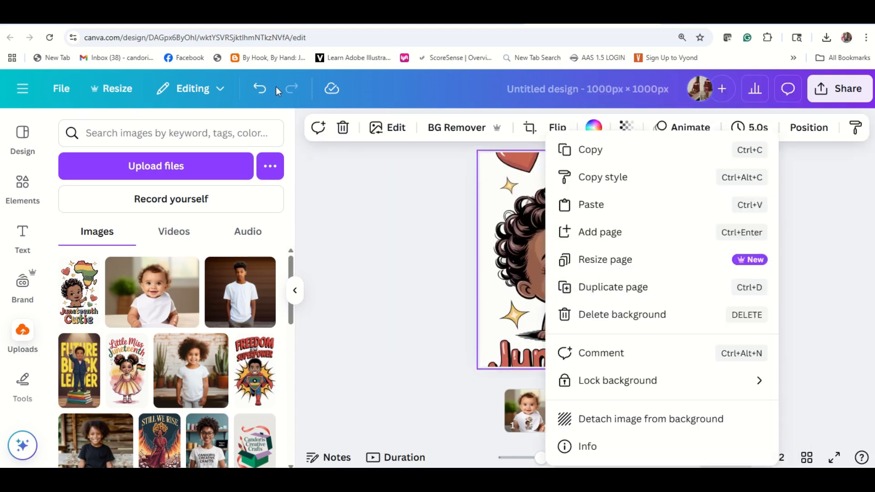
key("Escape")
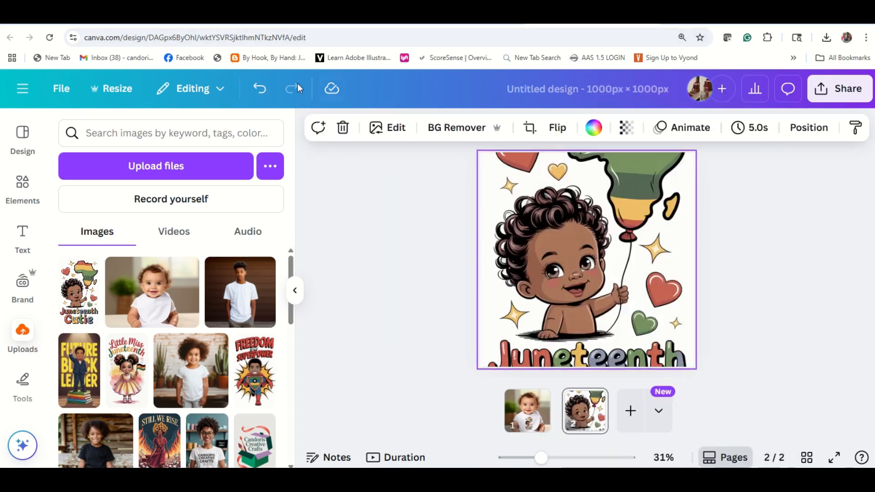
left_click(260, 88)
Step: Enlarge the Juneteenth Cutie image to the full height of page 2 and centre it on the page
left_click_drag(588, 260, 498, 189)
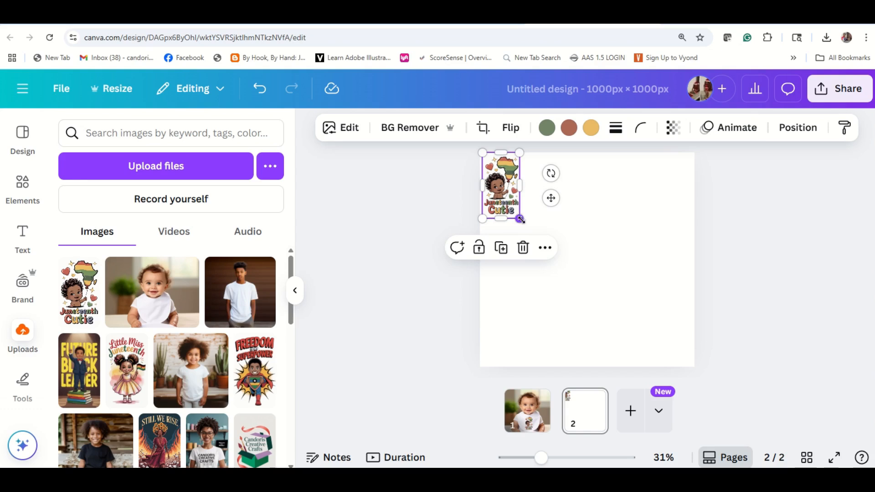
left_click_drag(520, 219, 606, 367)
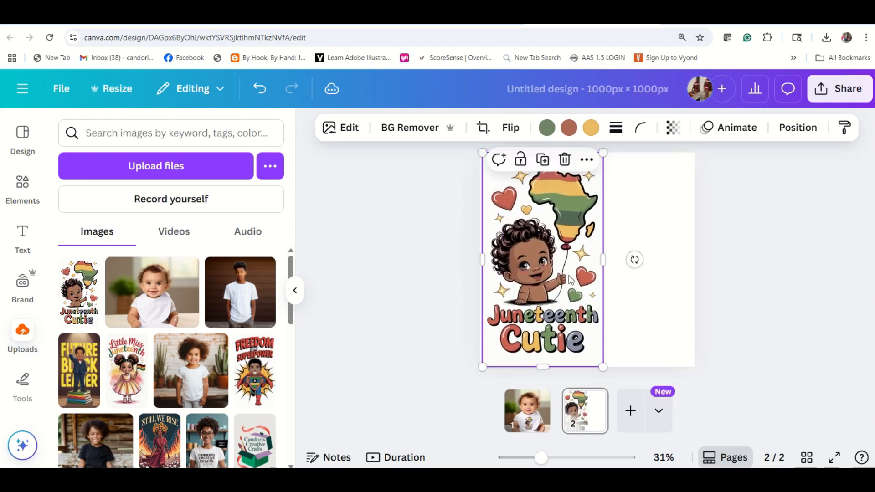
left_click_drag(552, 277, 587, 274)
left_click(757, 262)
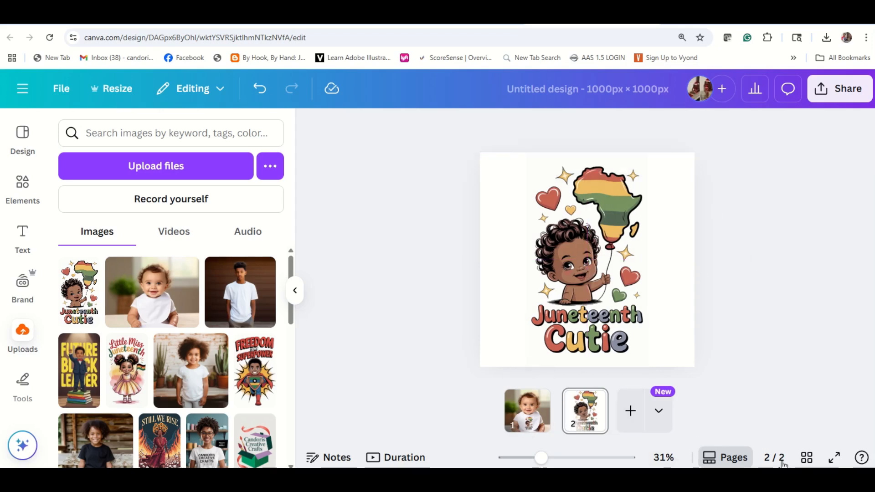
Step: Preview the Juneteenth Cutie page and the baby bib mockup page full screen, and return to the editor
left_click(834, 457)
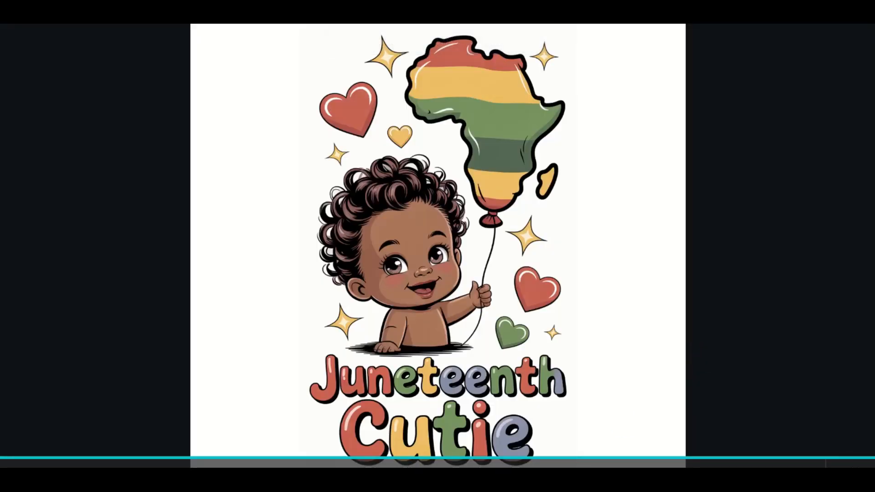
key("Right")
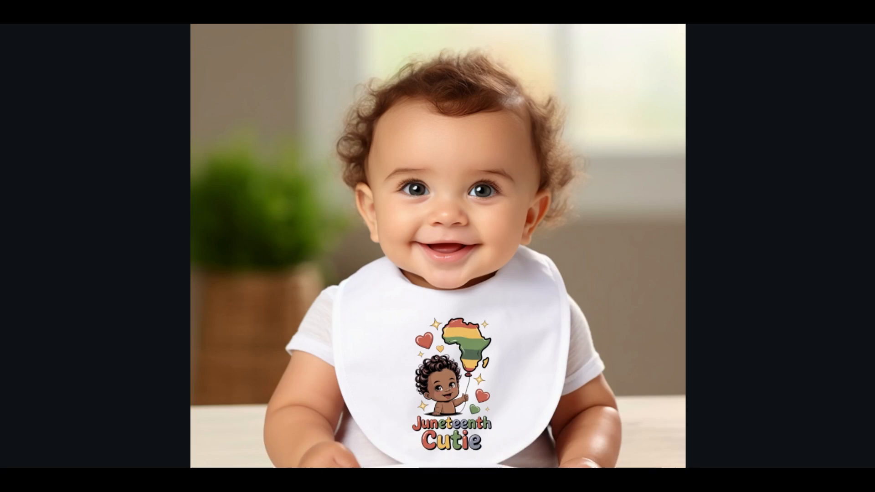
key("Escape")
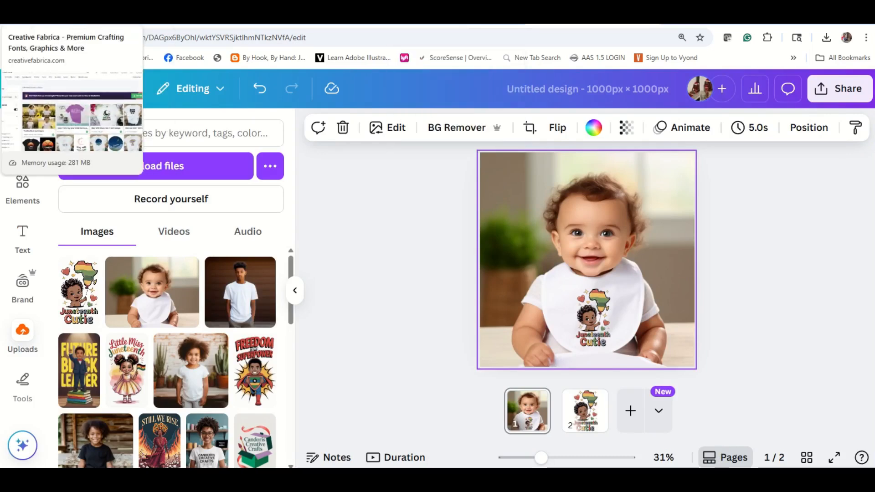
Step: Switch to the Creative Fabrica tab with the toddler mock up images search
left_click(85, 25)
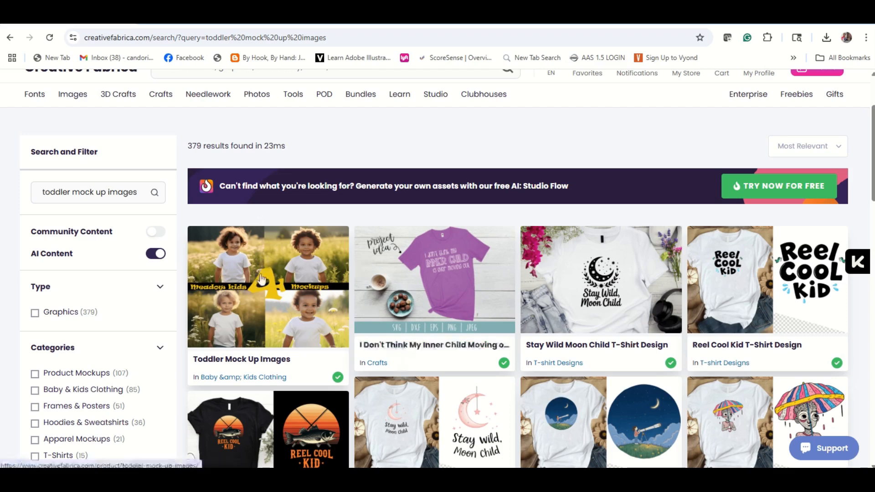
Step: Open the Toddler Mock Up Images product page and search Creative Fabrica for "t-shirt mock up"
left_click(374, 291)
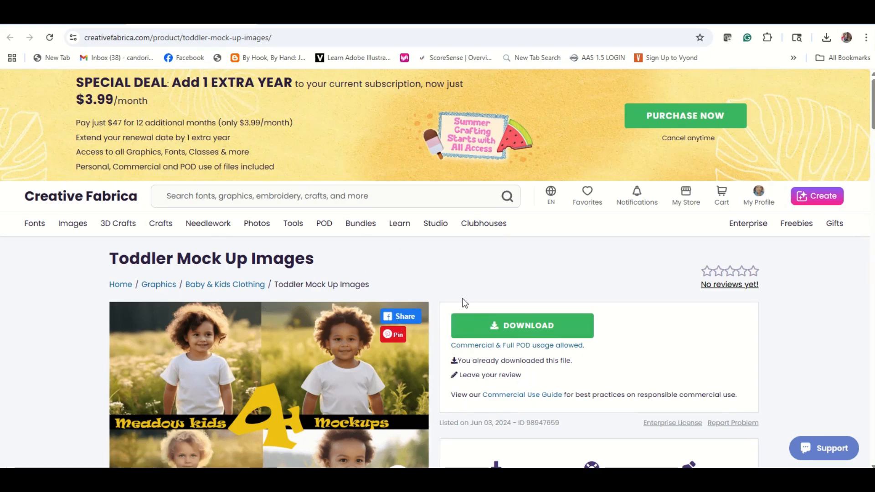
left_click(320, 196)
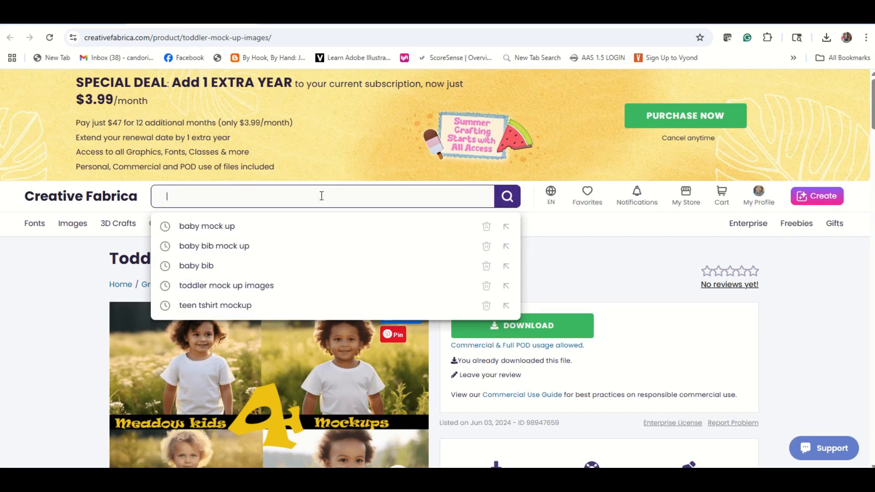
type("t-shirt moc")
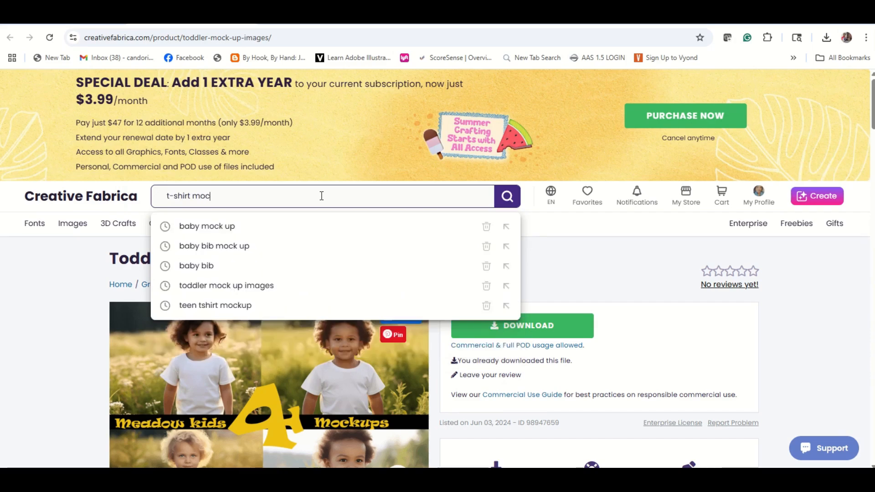
type("k up")
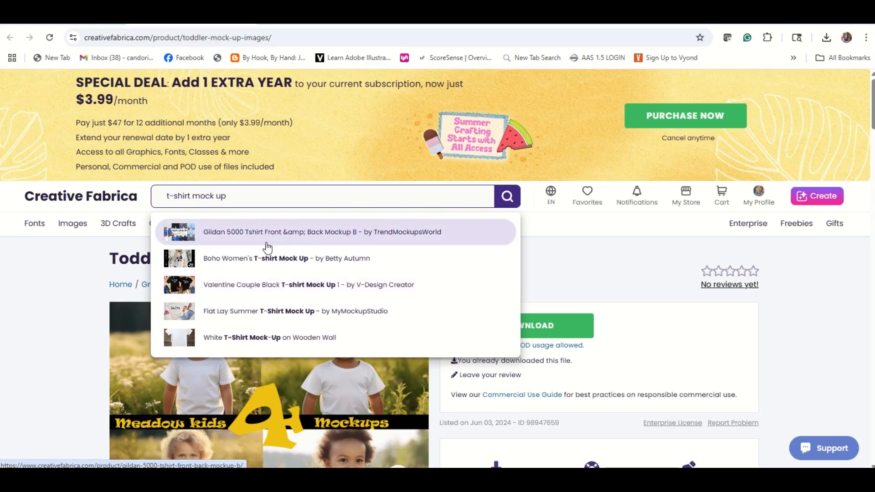
key("Return")
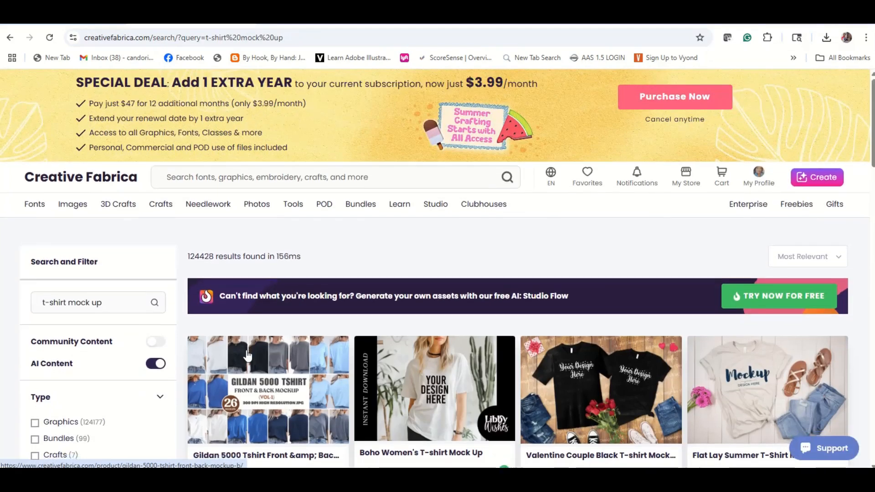
Step: Find the Gildan 5000 Black Mockup T-Shirt Mock Up among the search results and download it
scroll(248, 355, "down", 3)
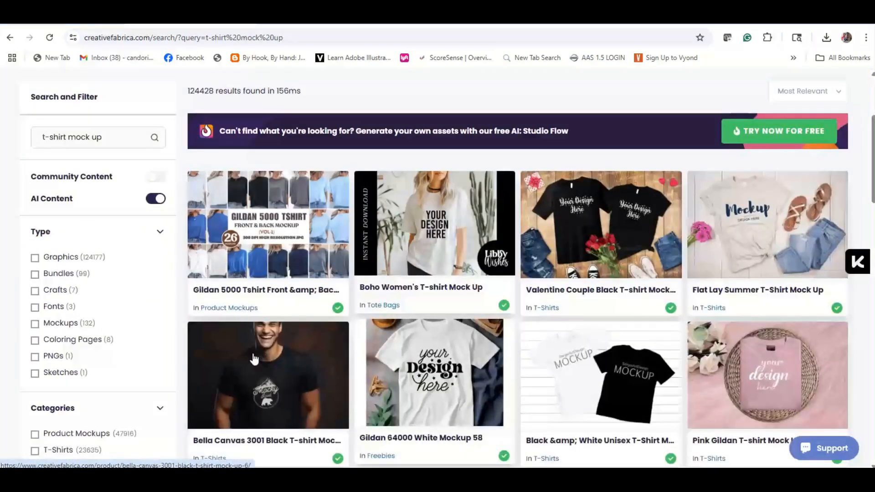
scroll(439, 360, "down", 3)
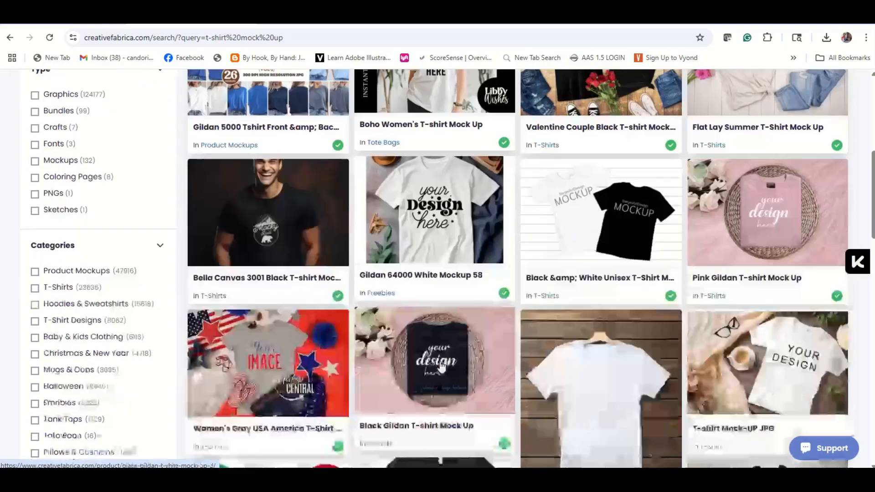
scroll(442, 364, "down", 10)
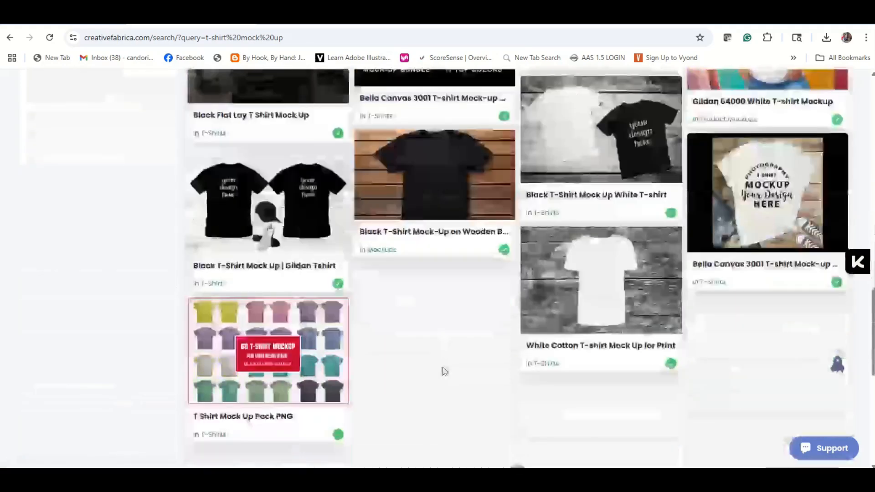
scroll(444, 370, "down", 3)
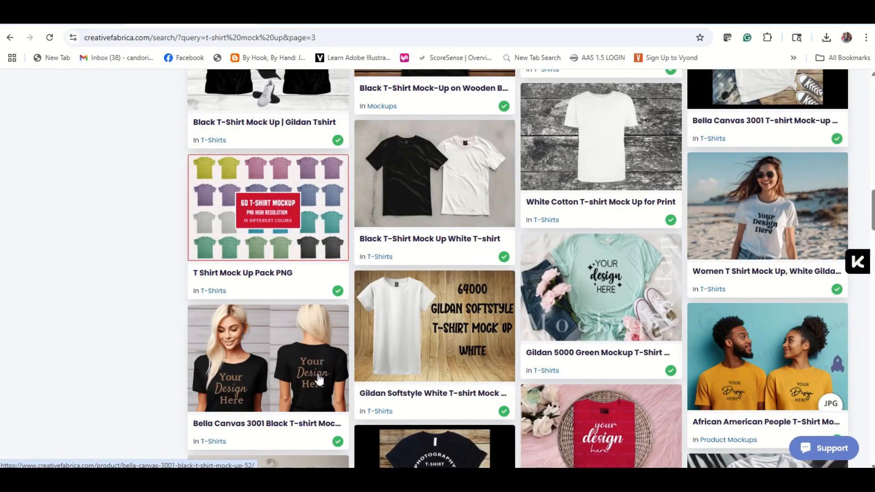
scroll(319, 379, "down", 15)
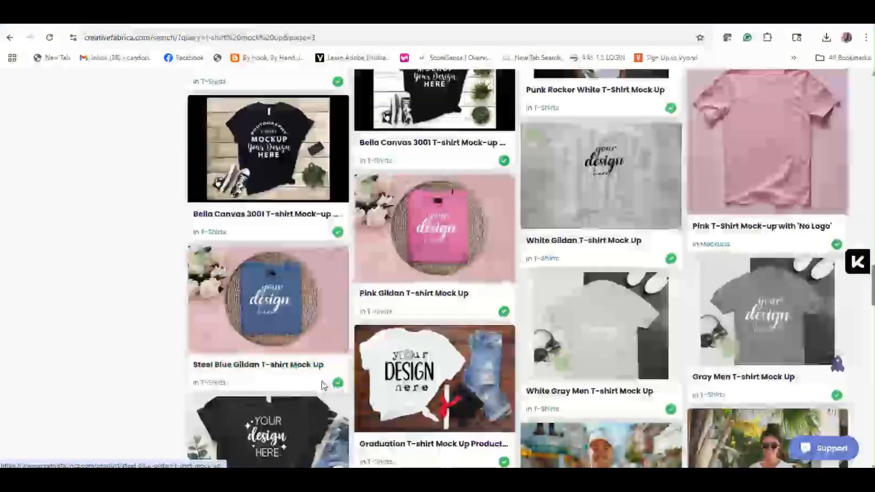
scroll(323, 385, "down", 6)
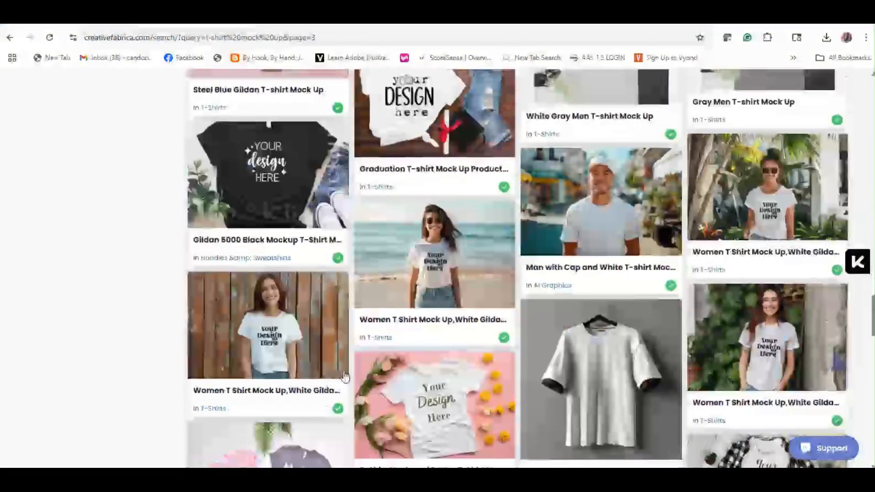
left_click(287, 170)
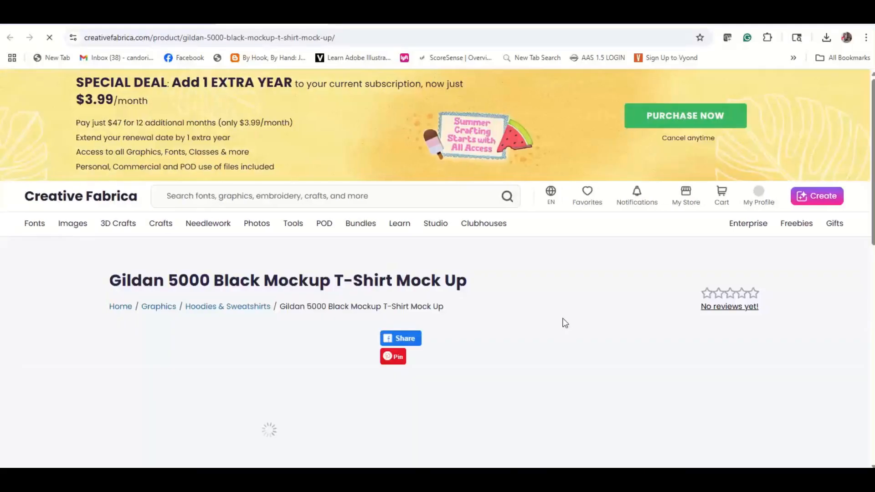
scroll(524, 273, "down", 2)
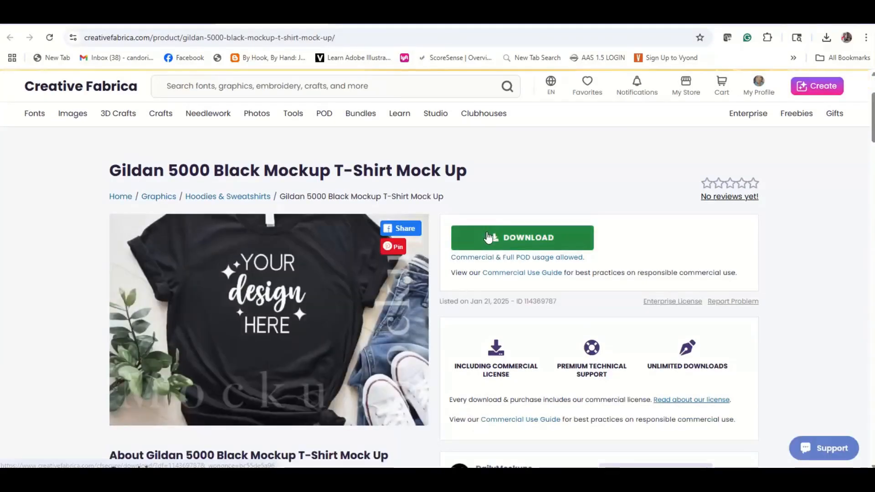
left_click(489, 238)
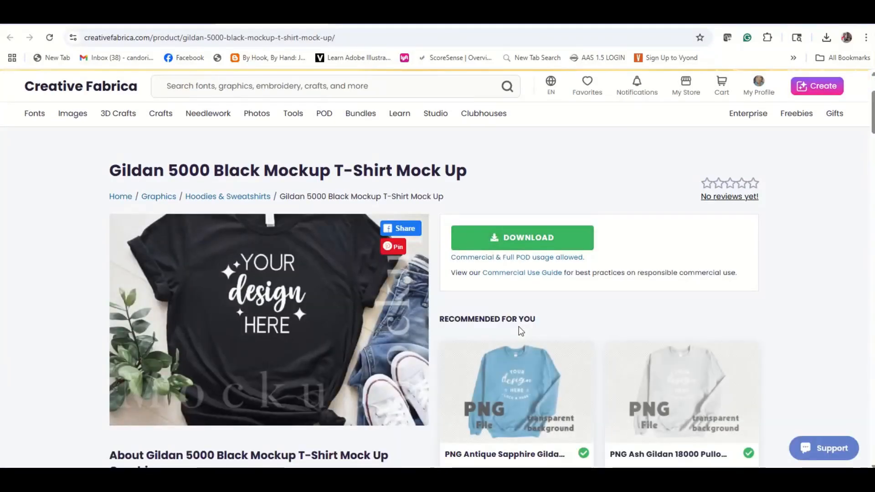
Step: Open the downloaded Gildan-5000-Black-Mockup-TShirt-114369787 archive and extract all its files into a folder of the same name in Downloads
left_click(717, 68)
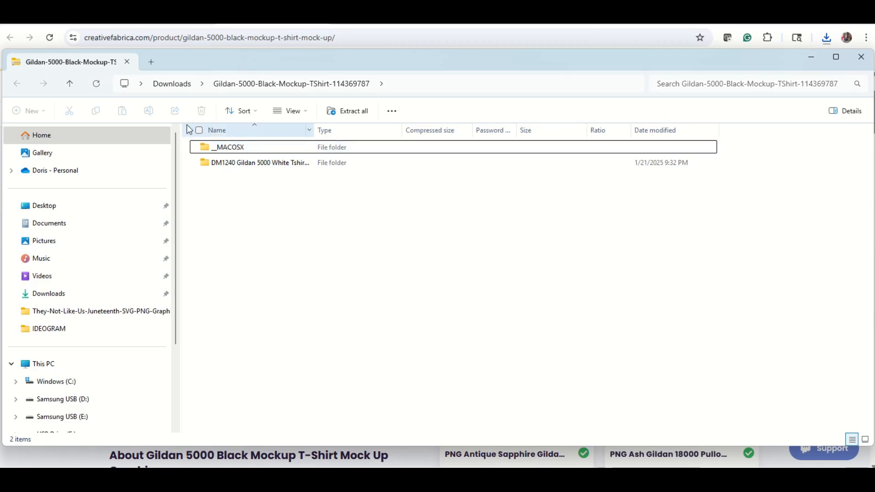
left_click(199, 130)
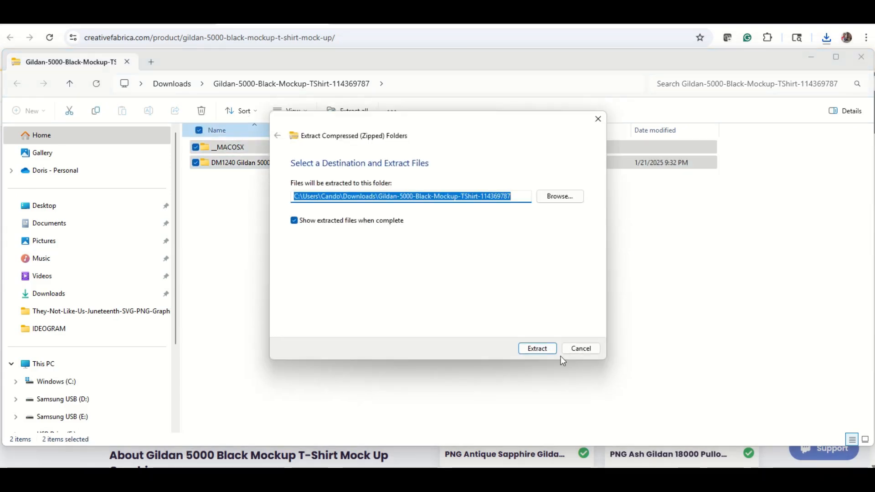
left_click(533, 349)
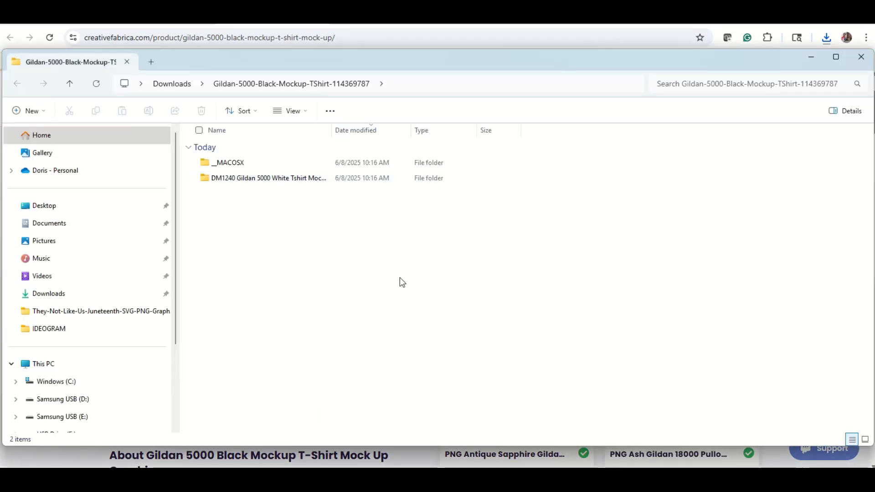
Step: View the DM1240 Gildan 5000 White Tshirt Mockup-HD.jpeg image in the extracted folder, close it and return to the Canva design
double_click(262, 178)
double_click(276, 163)
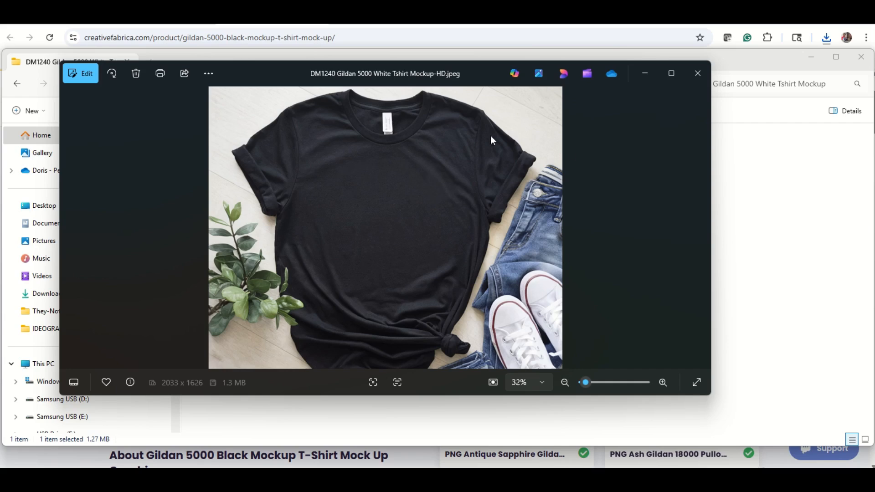
left_click(702, 72)
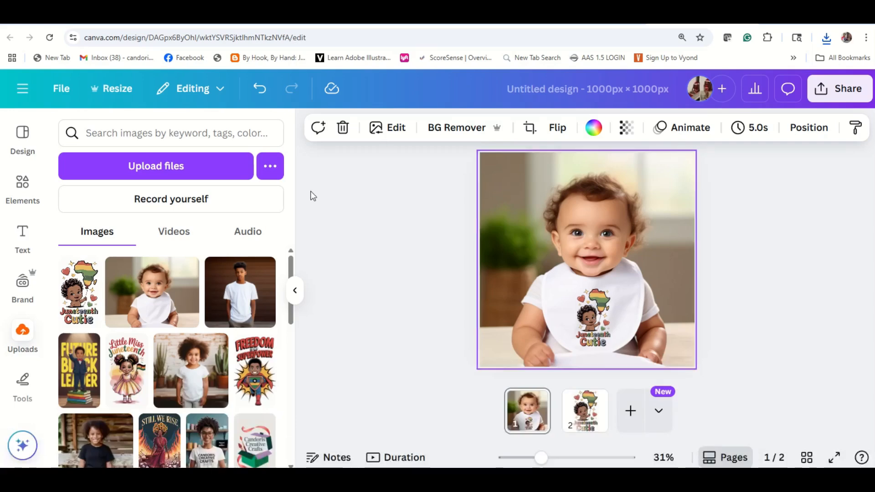
Step: Add a blank page 3 and, with all file types shown, upload the black T-shirt mockup image from the extracted Gildan-5000-Black-Mockup-TShirt-114369787 folder
left_click(630, 411)
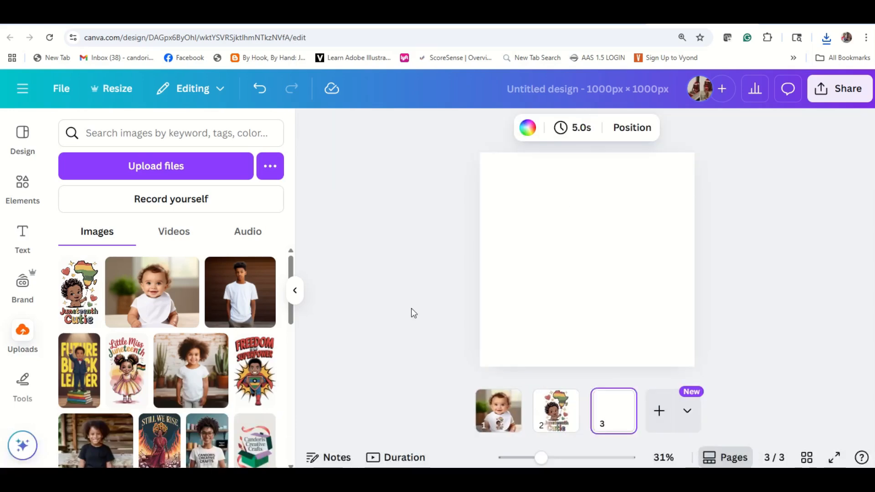
left_click(167, 168)
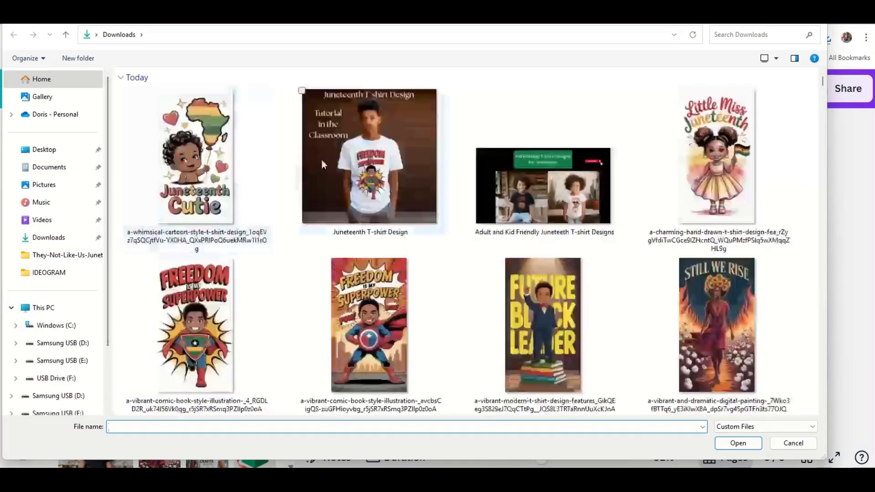
left_click(767, 427)
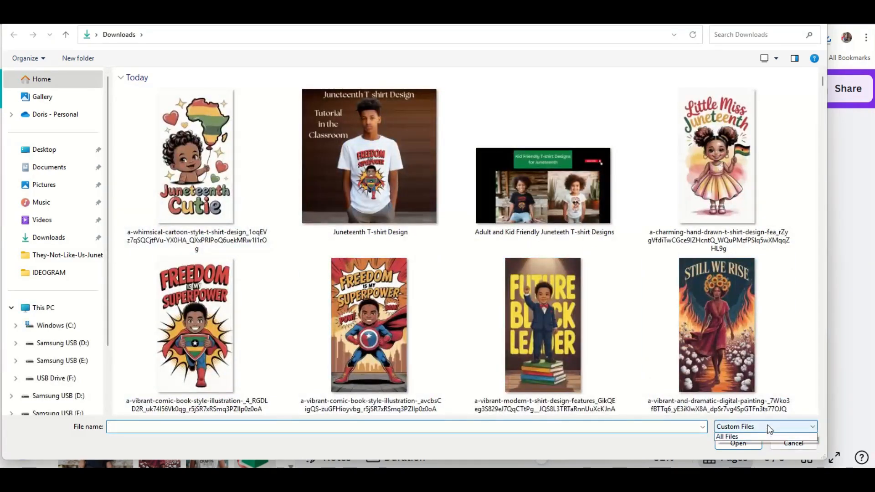
left_click(746, 440)
left_click(749, 429)
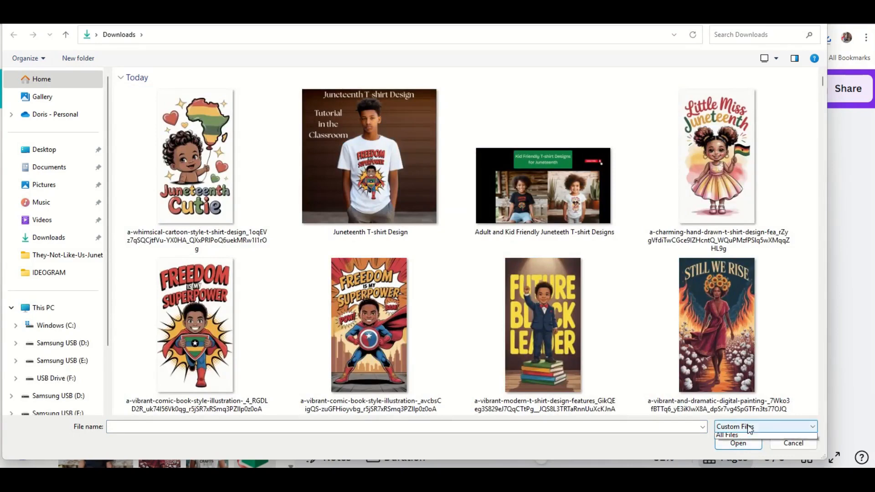
left_click(740, 446)
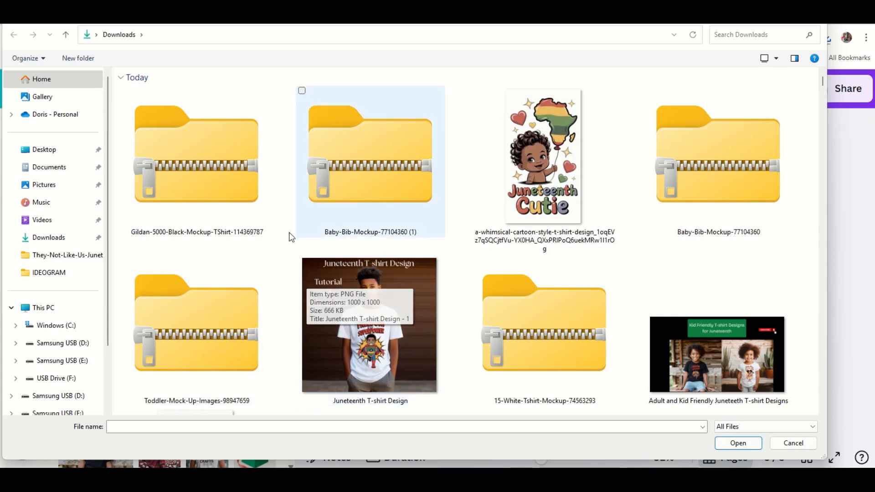
scroll(281, 264, "down", 5)
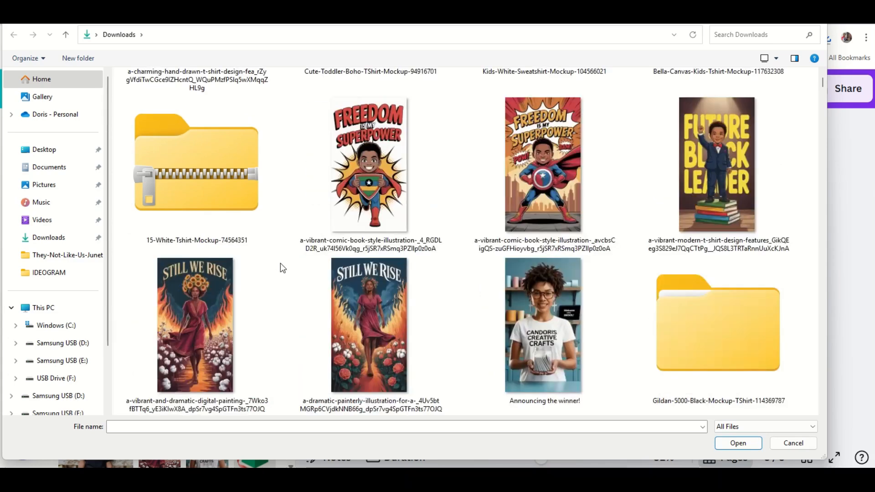
double_click(707, 307)
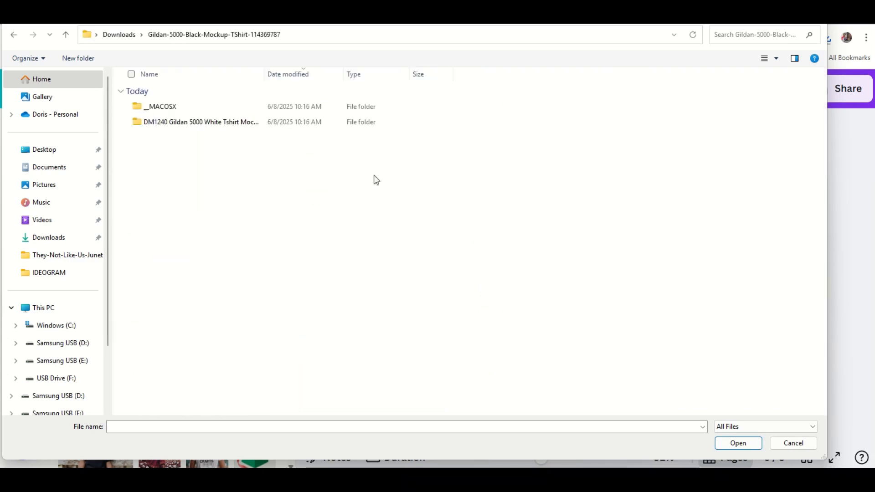
double_click(185, 123)
double_click(180, 108)
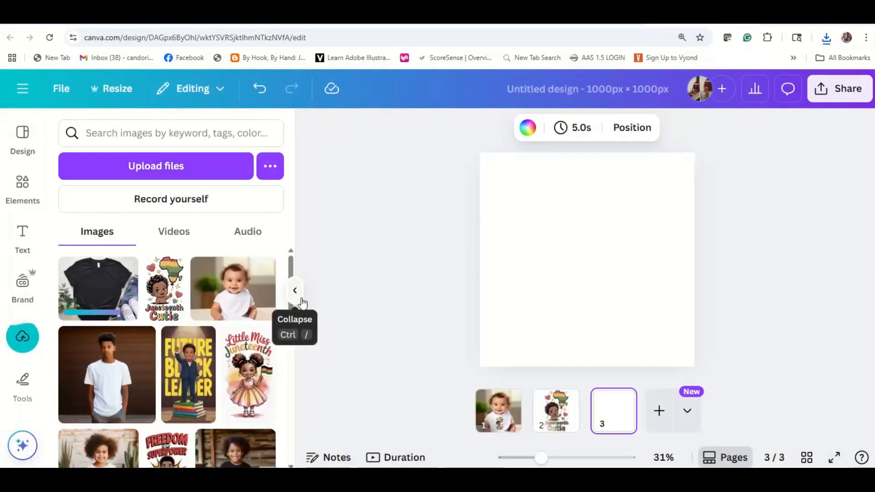
Step: Place the uploaded black T-shirt mockup on page 3 and set it as the page background
left_click(86, 286)
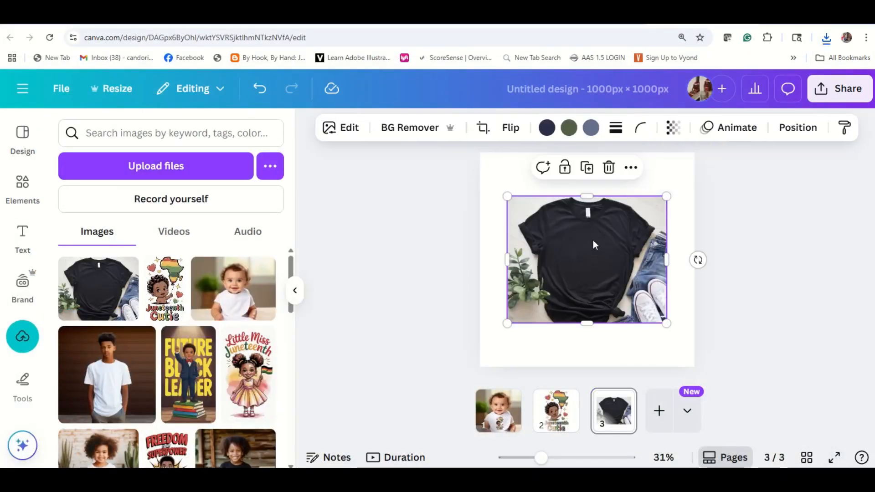
right_click(595, 273)
left_click(692, 434)
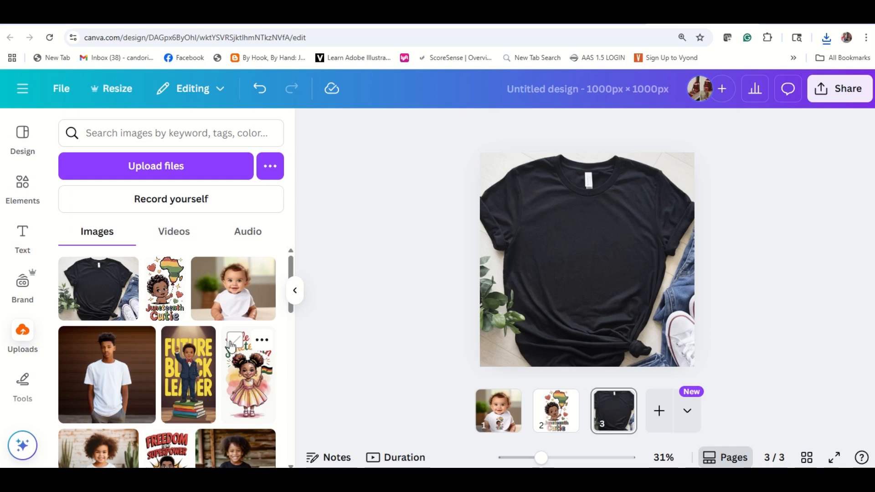
Step: Look through the uploaded images for a design to put on the black T-shirt
scroll(230, 346, "down", 1)
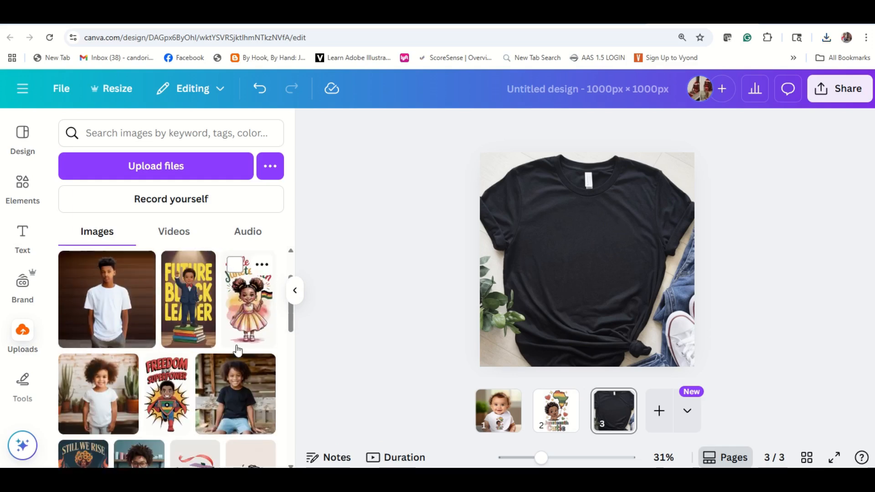
scroll(232, 347, "down", 3)
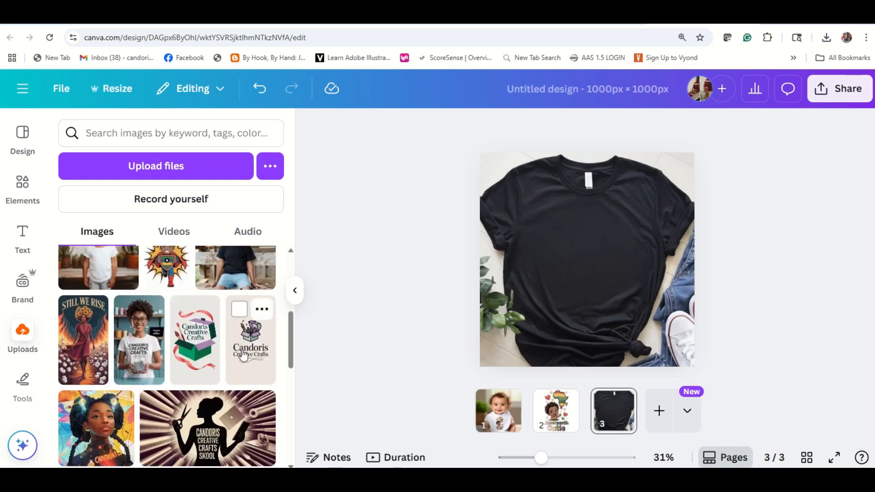
scroll(245, 357, "down", 5)
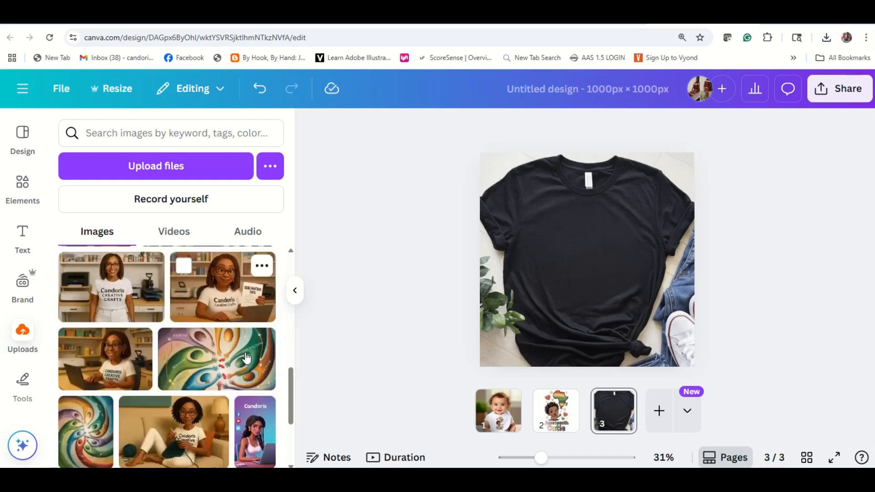
scroll(246, 357, "down", 2)
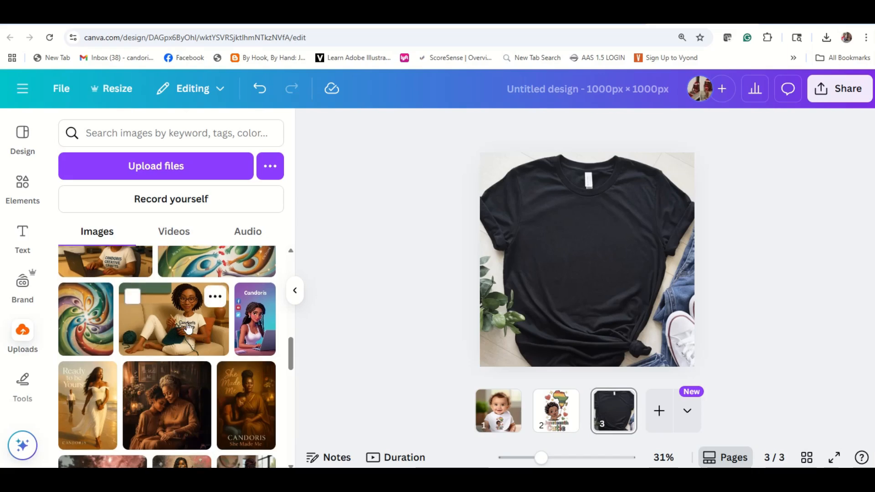
scroll(186, 328, "down", 3)
scroll(188, 327, "down", 6)
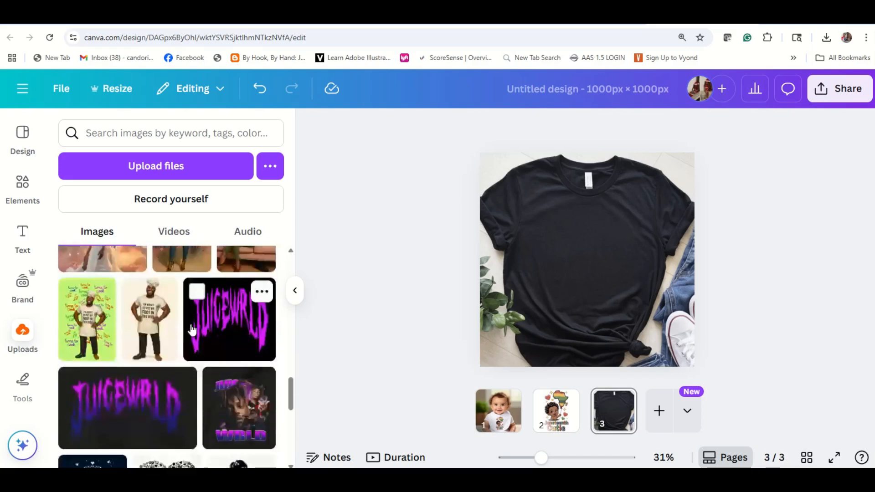
mouse_move(193, 329)
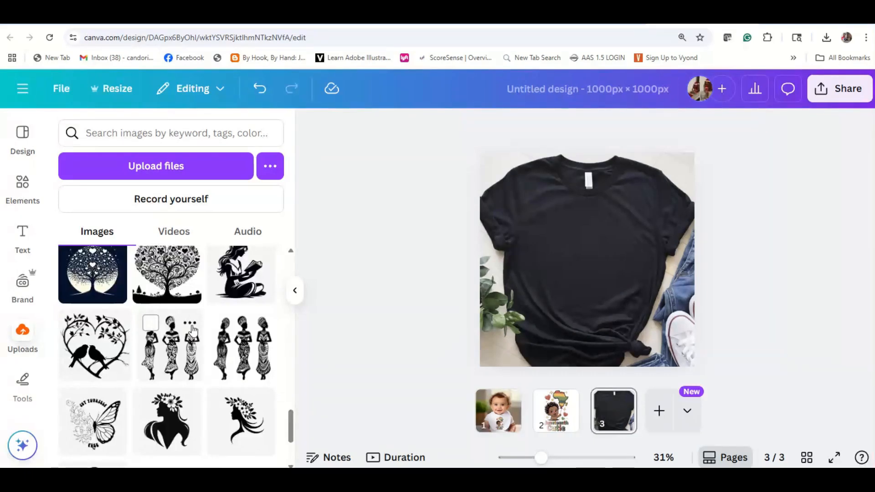
scroll(192, 329, "down", 8)
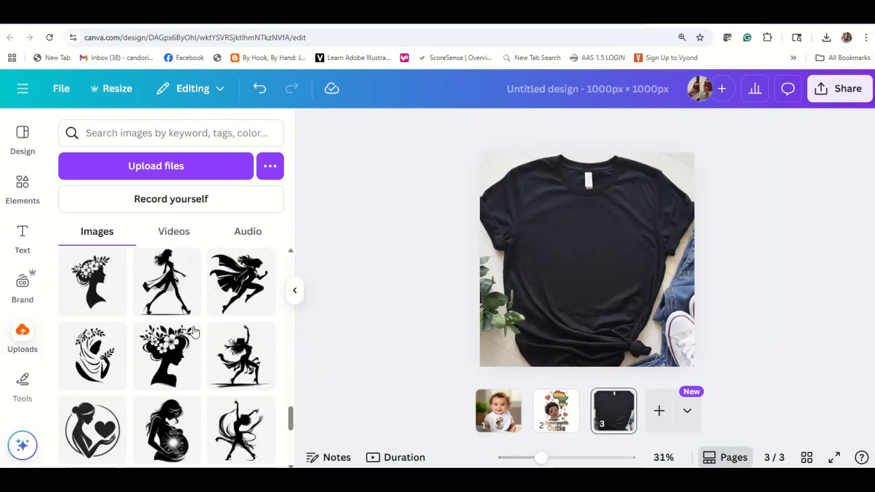
scroll(196, 334, "down", 10)
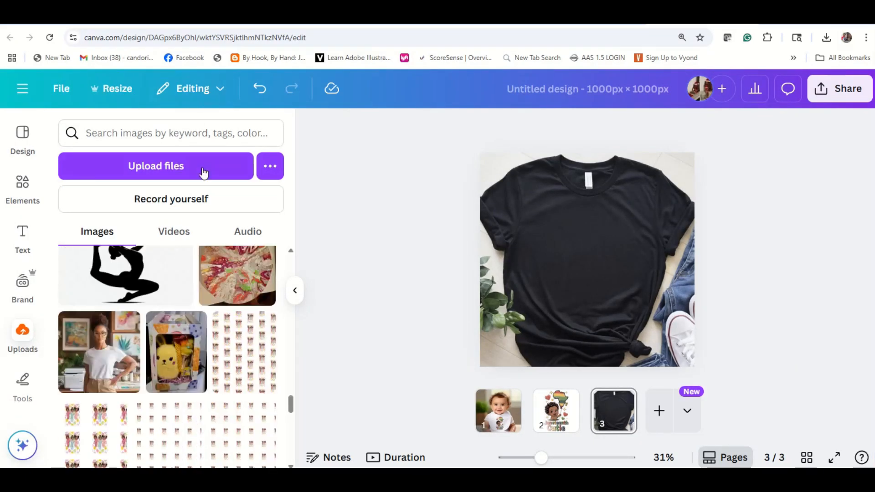
Step: Upload the big_back123-removebg-preview image from the Downloads folder
left_click(139, 166)
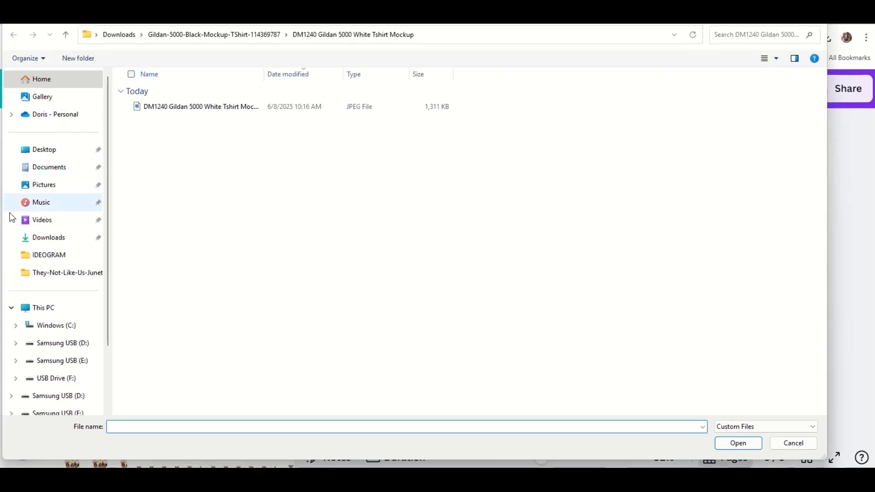
left_click(55, 241)
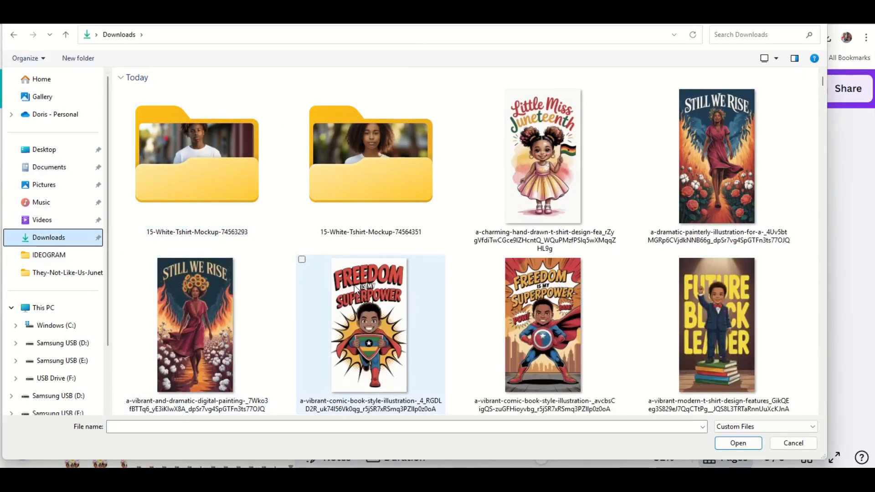
scroll(356, 290, "down", 3)
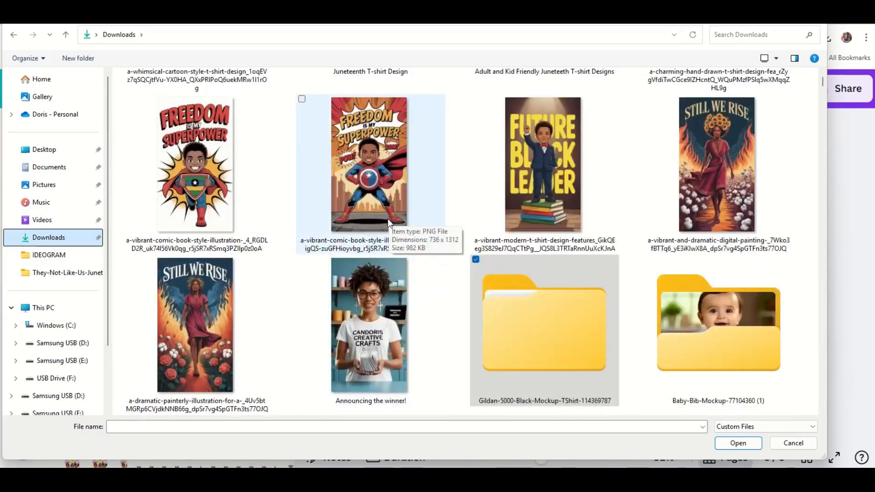
scroll(390, 218, "down", 3)
scroll(392, 221, "down", 10)
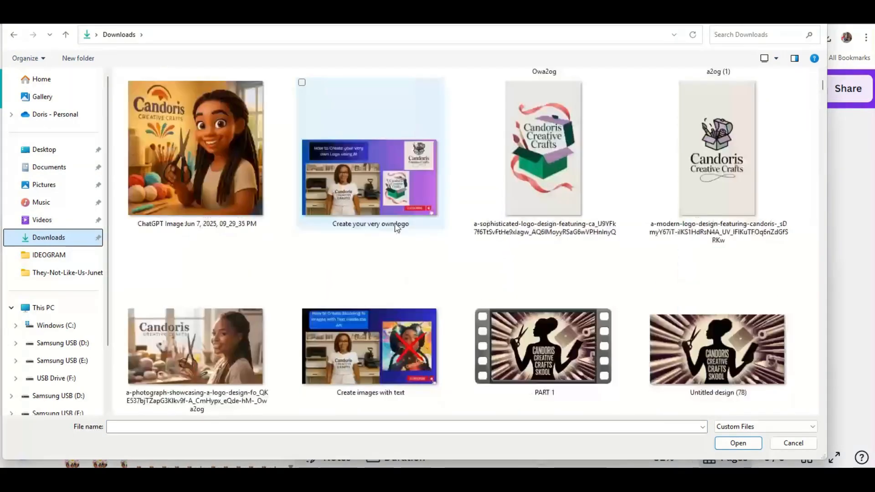
scroll(395, 225, "down", 5)
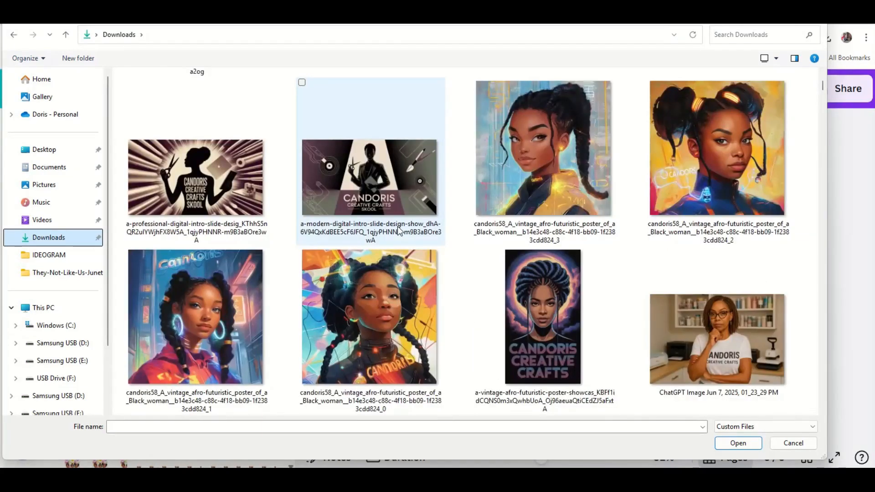
scroll(401, 229, "down", 5)
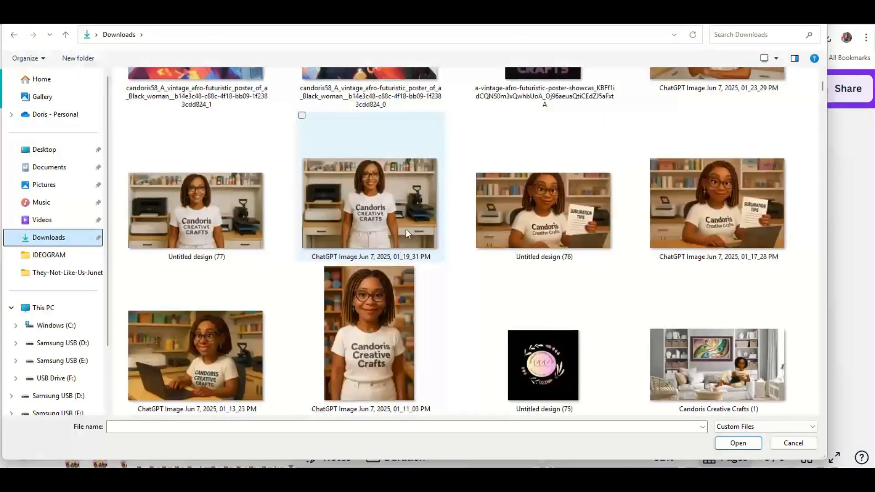
scroll(405, 229, "down", 5)
scroll(408, 231, "down", 15)
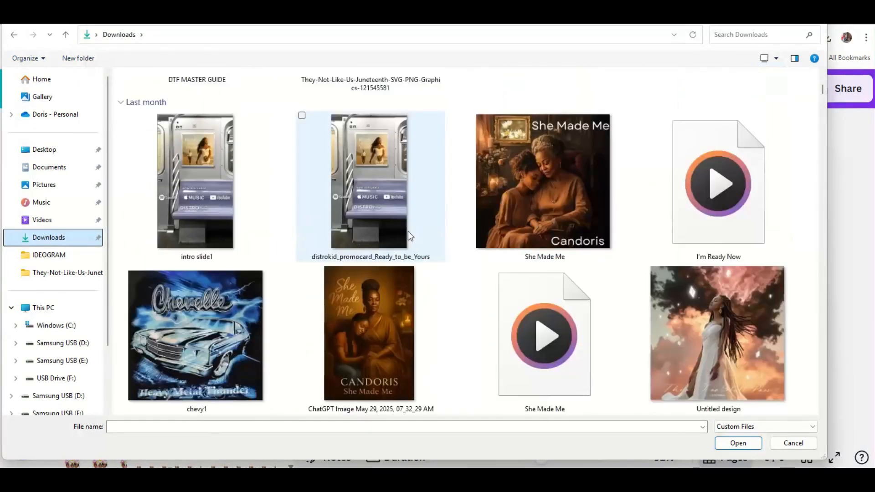
scroll(411, 233, "down", 10)
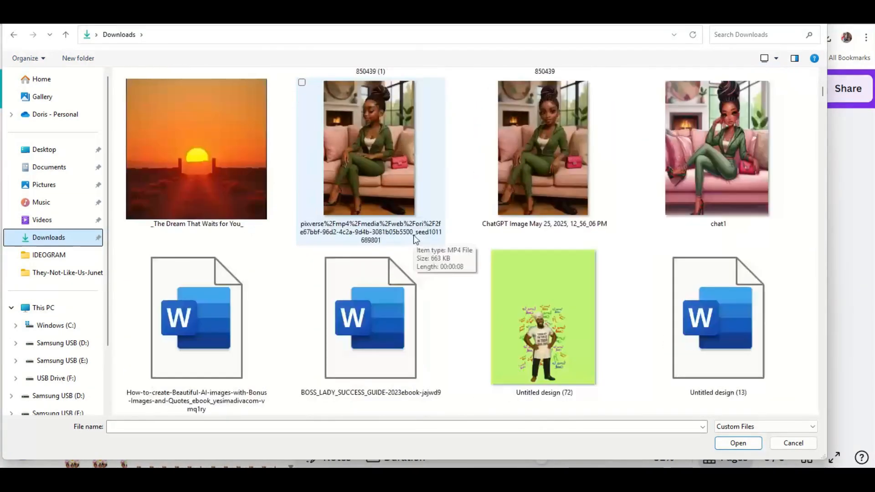
scroll(415, 236, "down", 5)
scroll(417, 241, "down", 20)
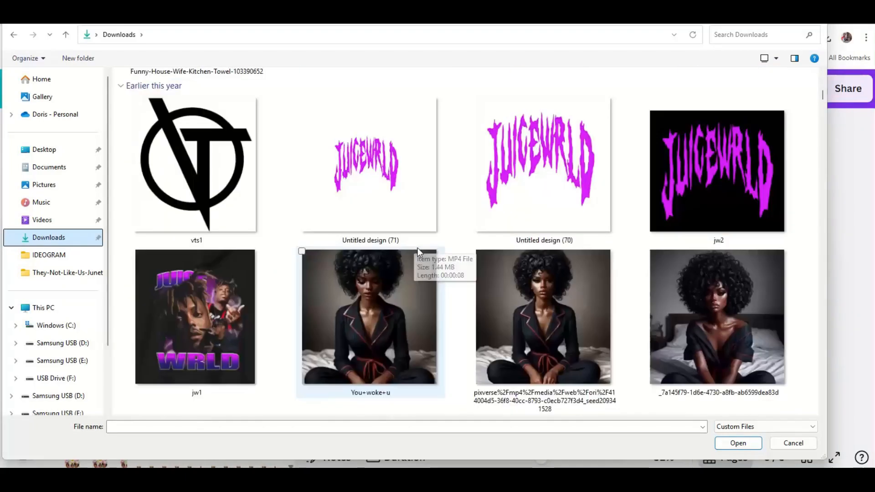
scroll(419, 257, "down", 20)
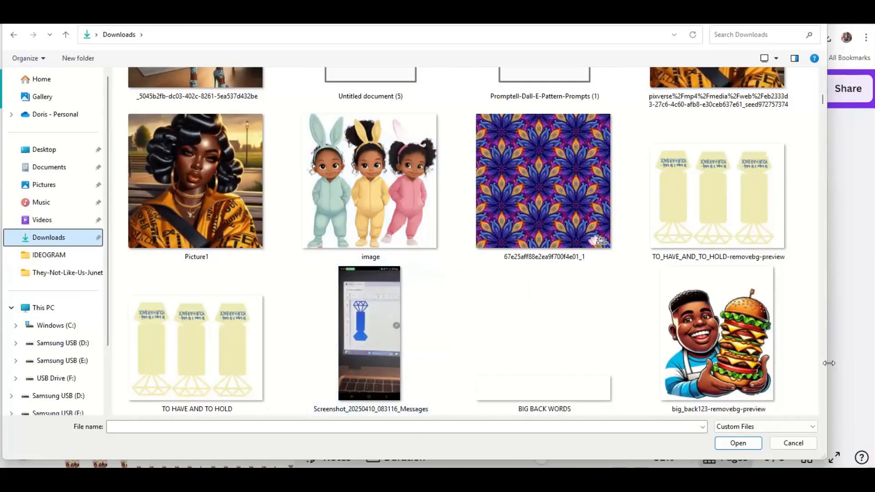
left_click(723, 322)
left_click(739, 443)
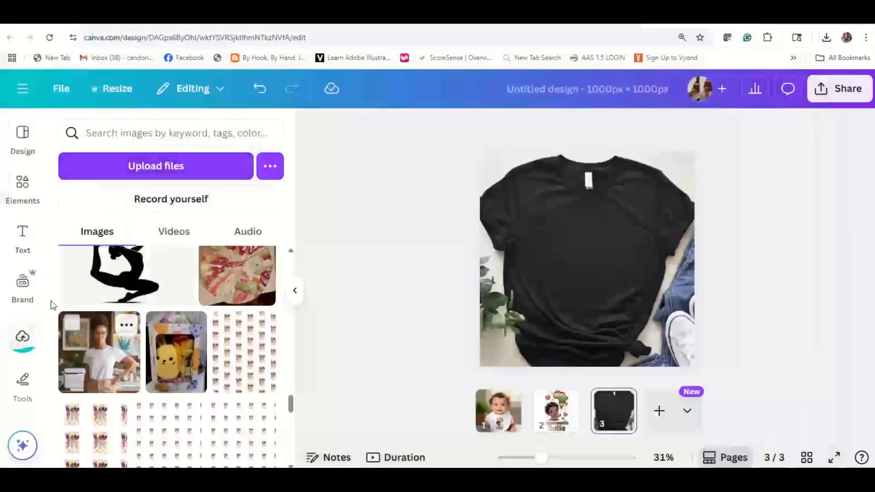
Step: Place the uploaded burger design on page 3, shrink it to about two thirds and centre it on the T-shirt's chest
scroll(198, 360, "up", 8)
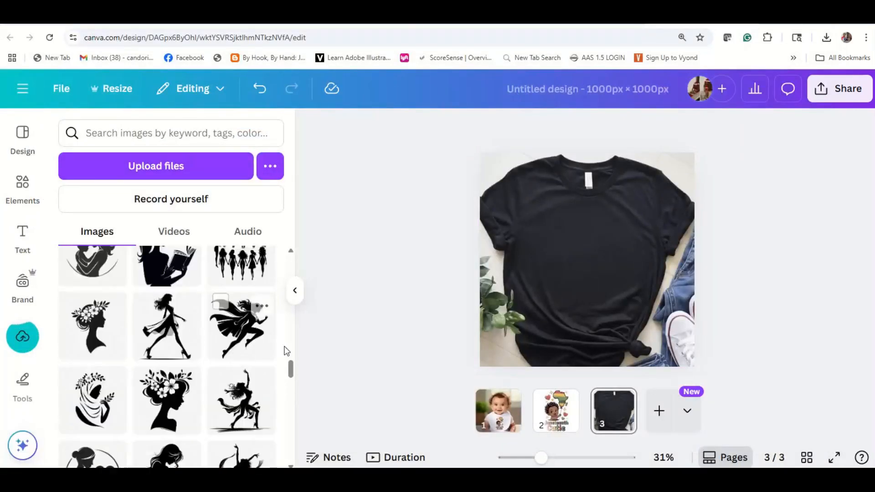
left_click_drag(291, 368, 301, 273)
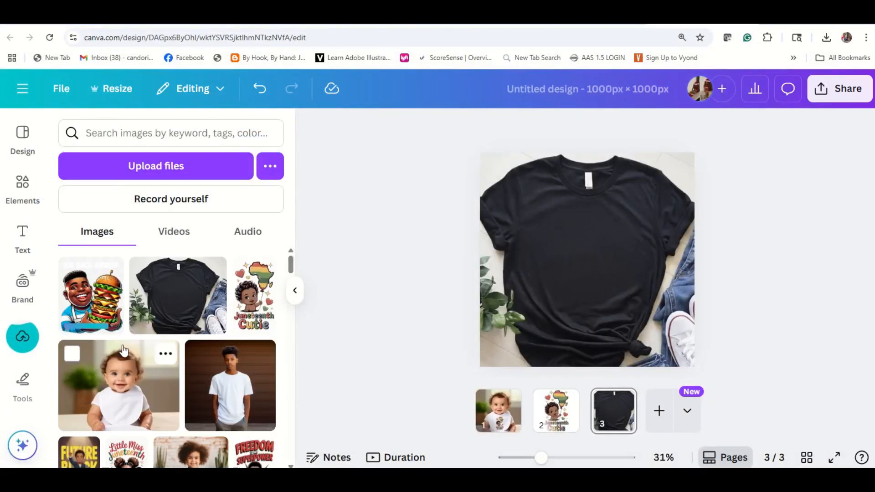
left_click(107, 306)
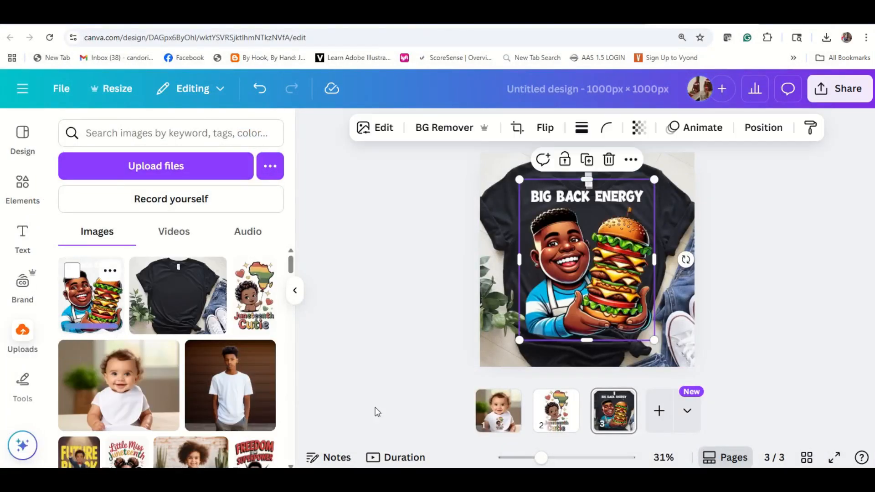
left_click_drag(655, 180, 609, 233)
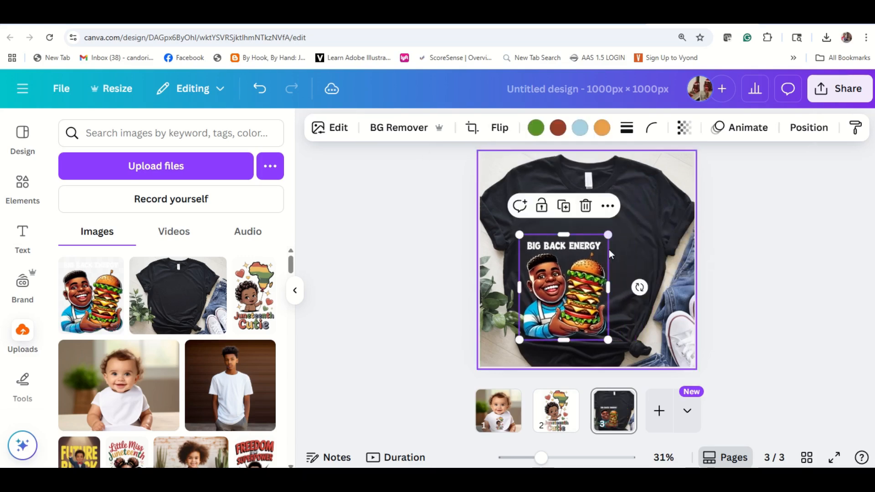
left_click_drag(568, 304, 590, 281)
left_click(764, 310)
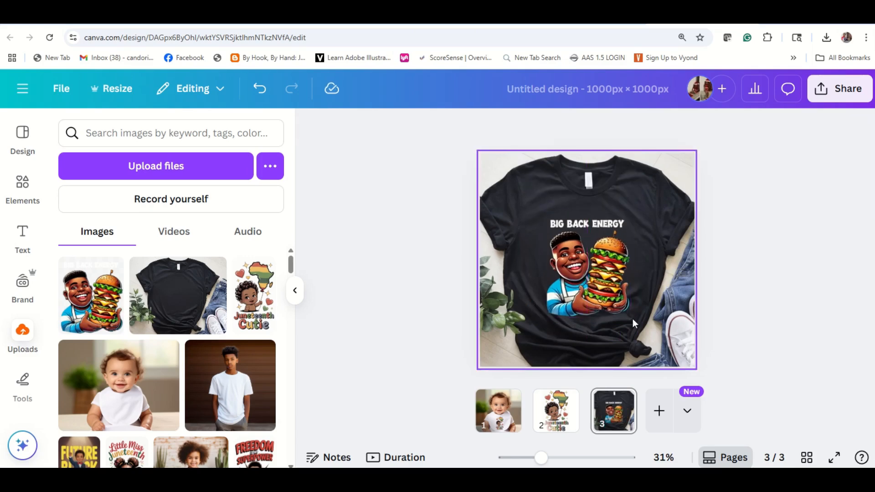
Step: Preview page 3 full screen, shift the burger design slightly up and to the right on the shirt, and preview it again
left_click(833, 459)
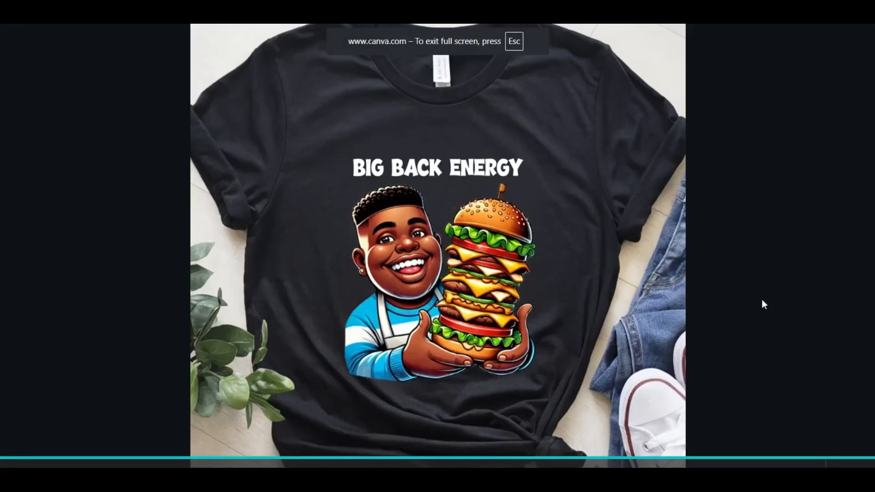
key("Escape")
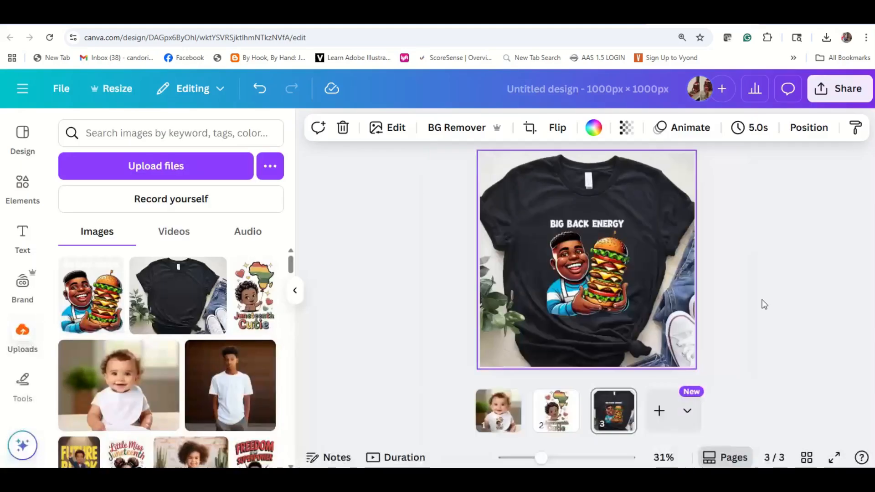
left_click(612, 269)
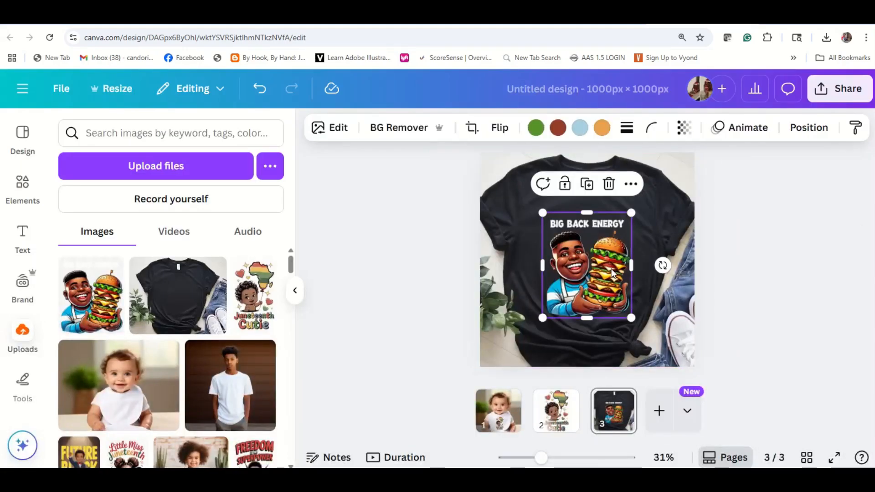
left_click_drag(612, 269, 617, 264)
left_click(759, 284)
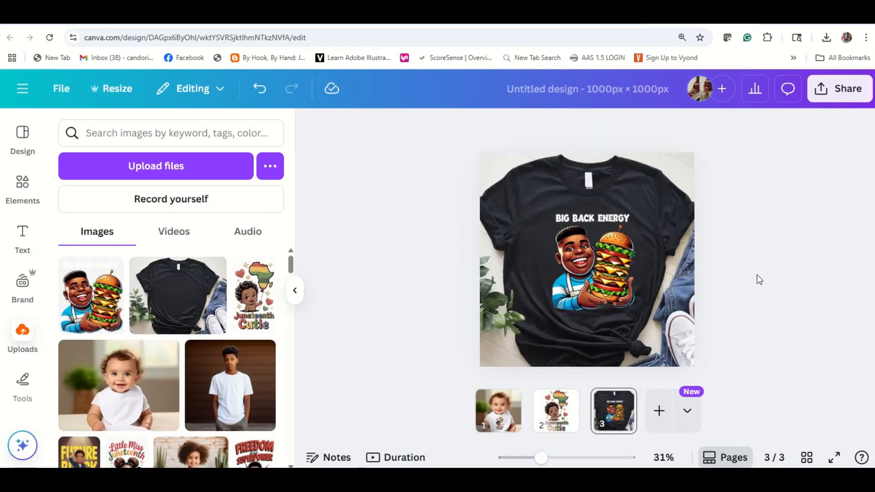
left_click(835, 457)
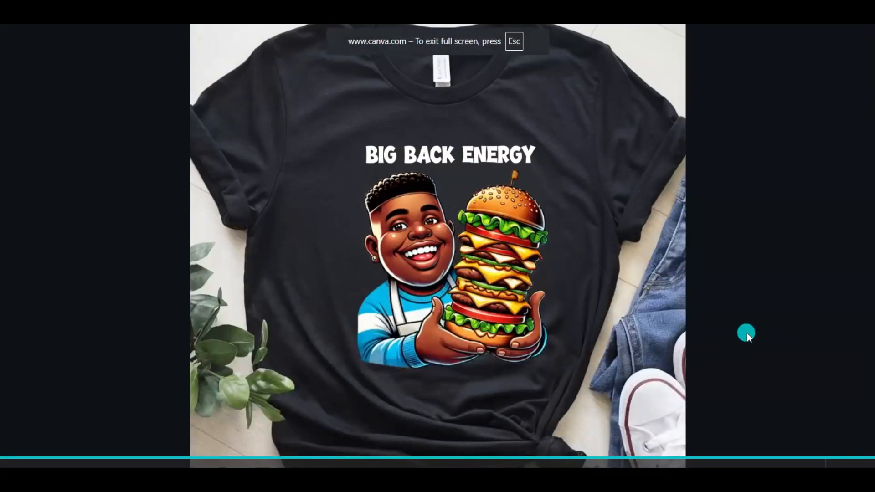
left_click(748, 332)
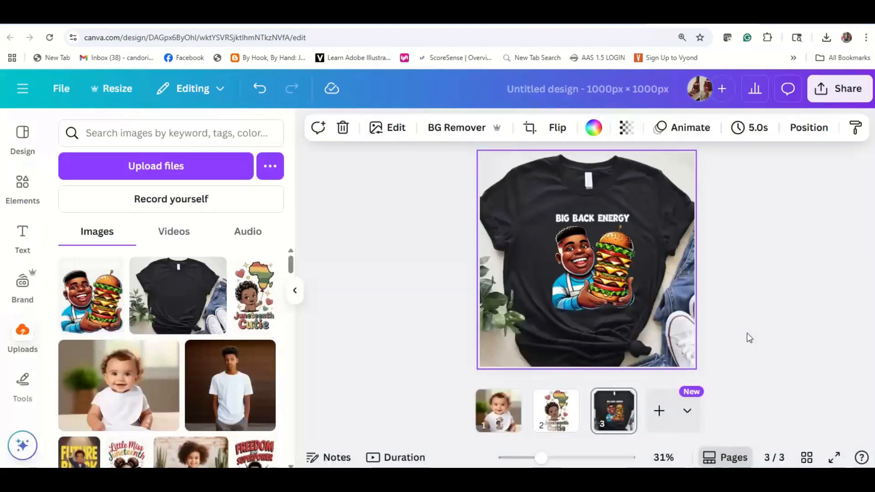